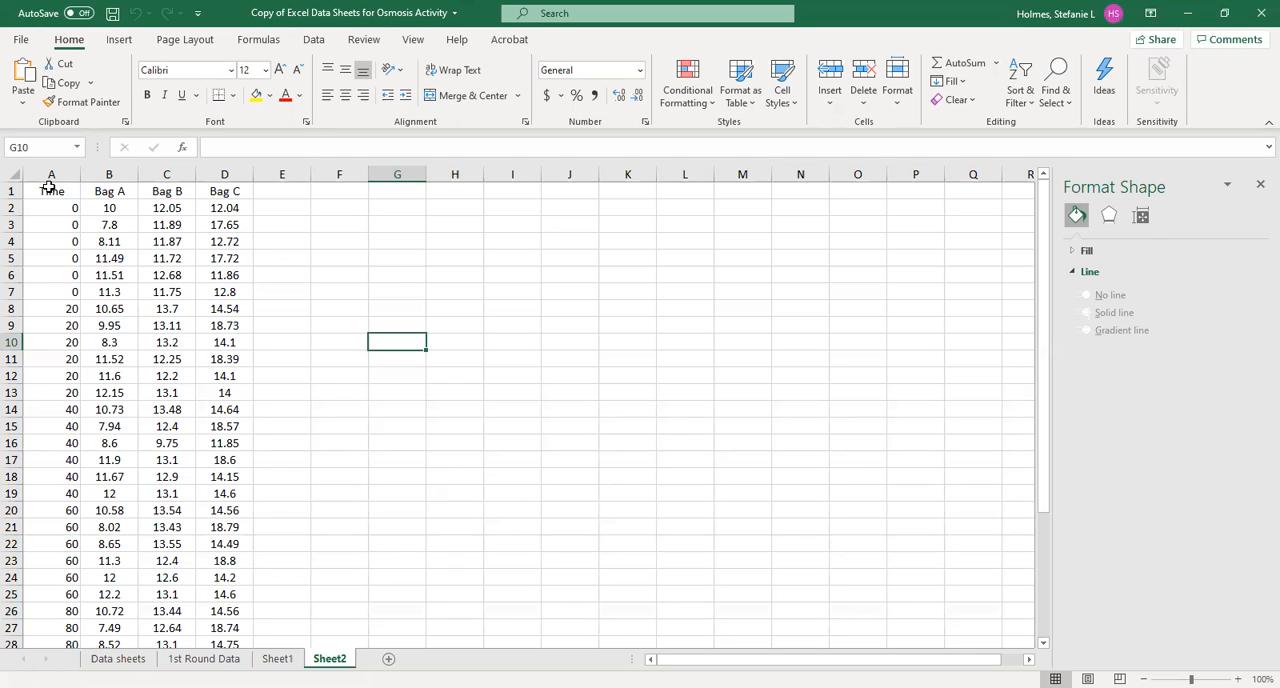
# Insert a plain Scatter chart from the Time, Bag A, Bag B and Bag C data in A1:D37 of Sheet2
pyautogui.moveTo(46, 191); pyautogui.dragTo(227, 311)
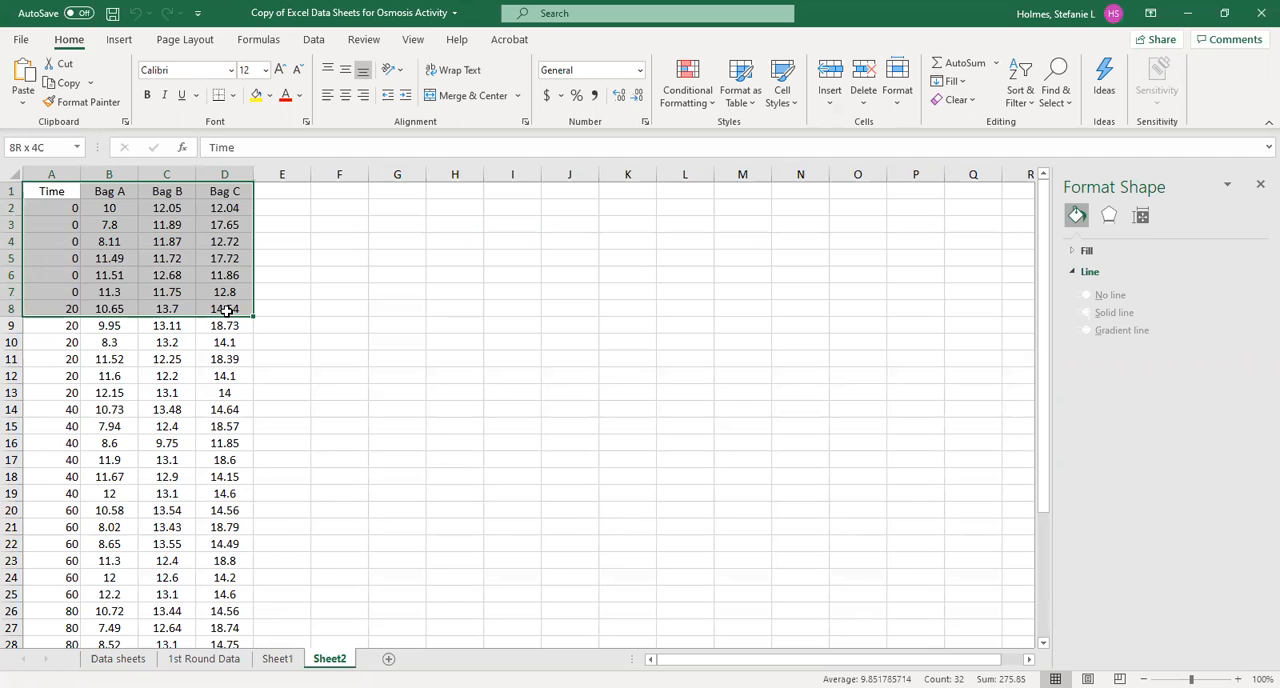
pyautogui.moveTo(227, 311); pyautogui.dragTo(217, 609)
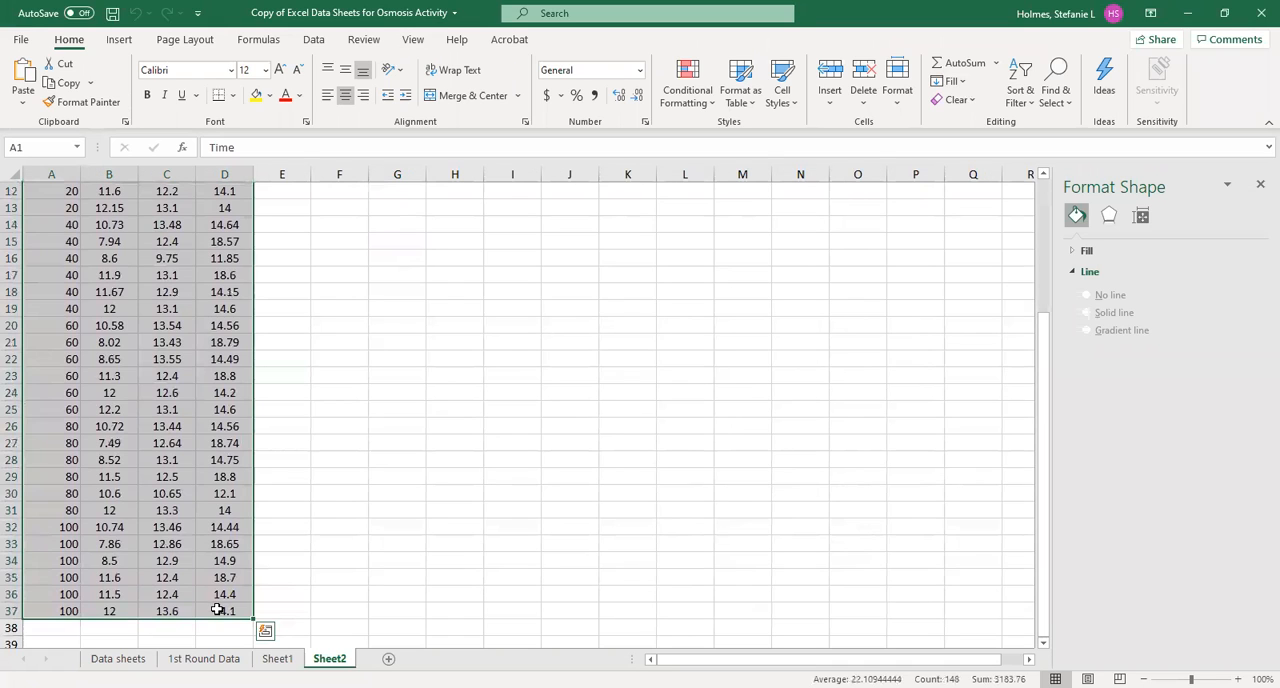
pyautogui.click(120, 41)
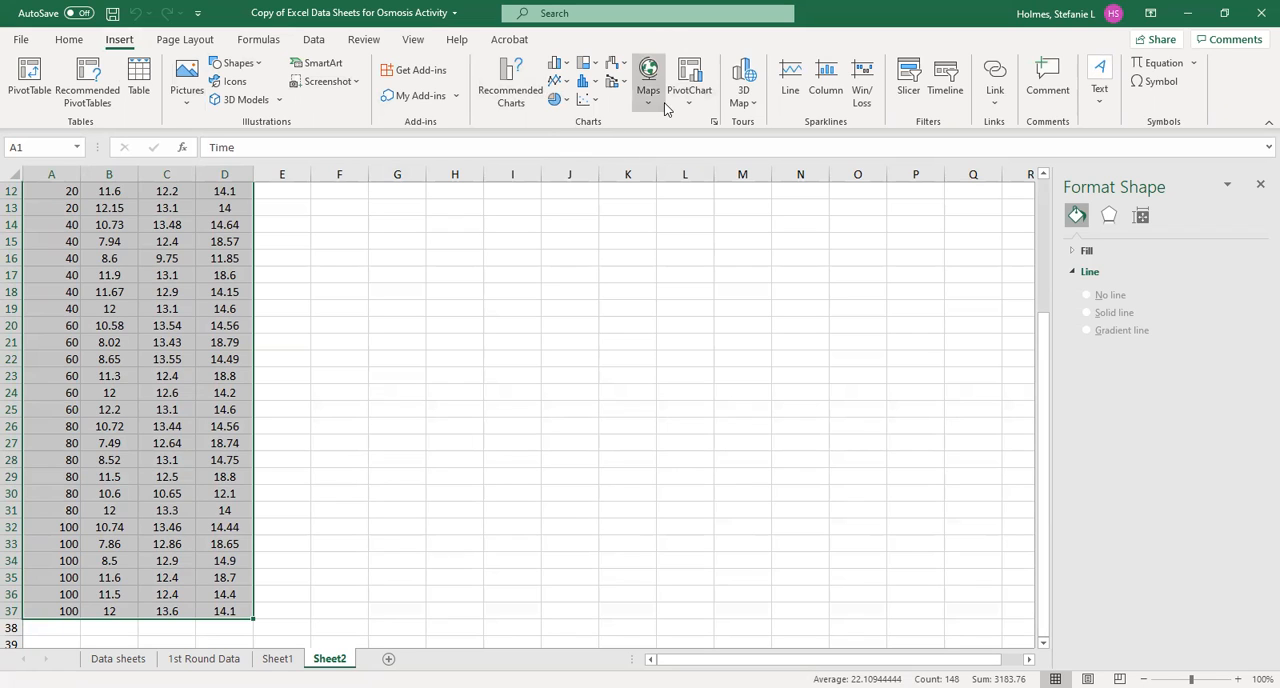
pyautogui.click(598, 106)
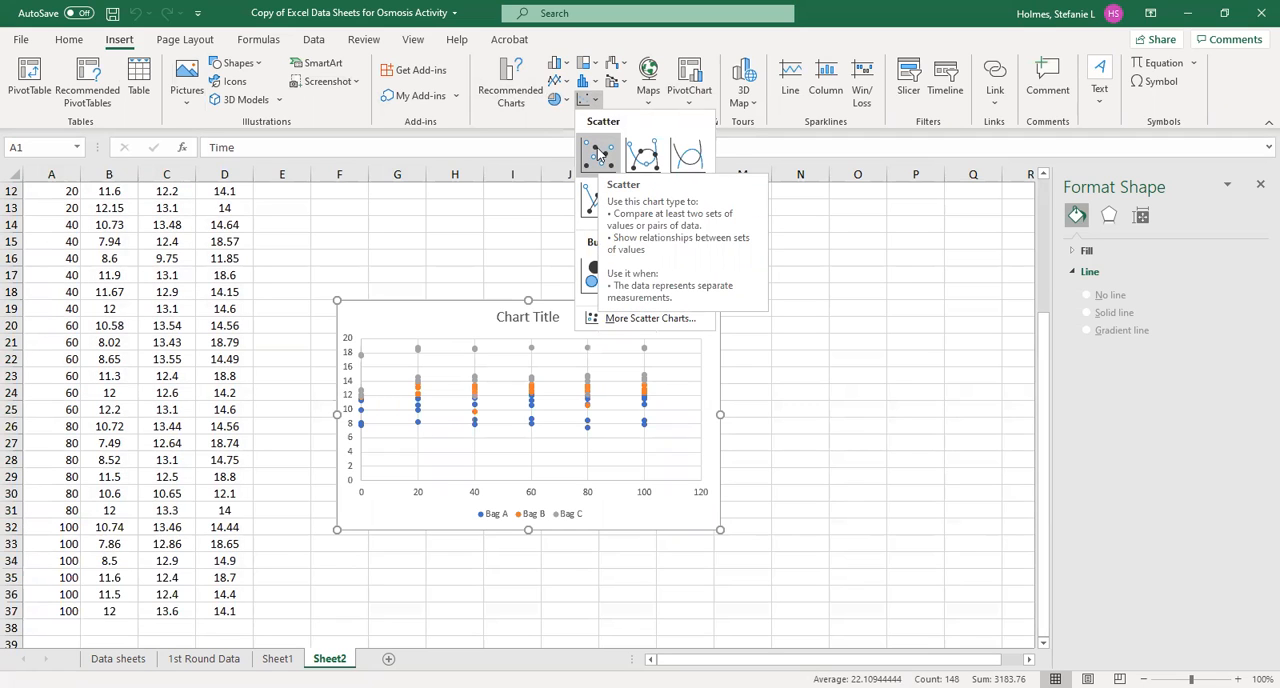
pyautogui.click(598, 152)
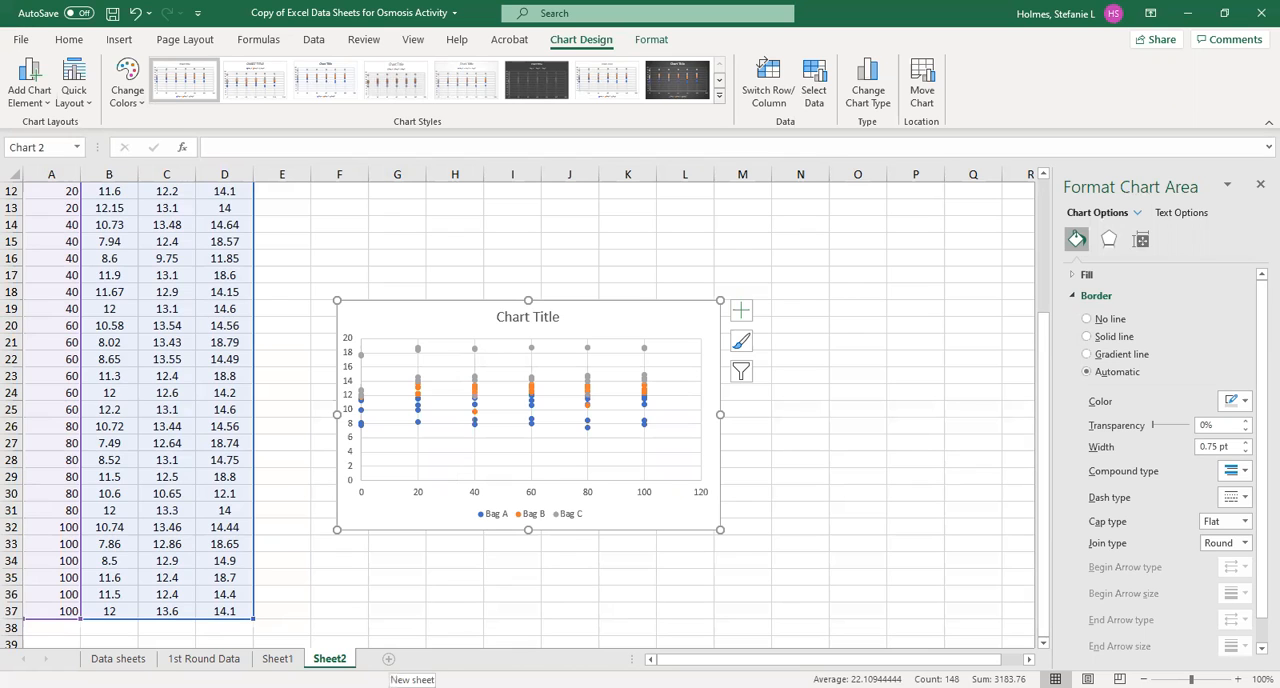
# Add a new worksheet to the workbook and name it Graph
pyautogui.click(388, 658)
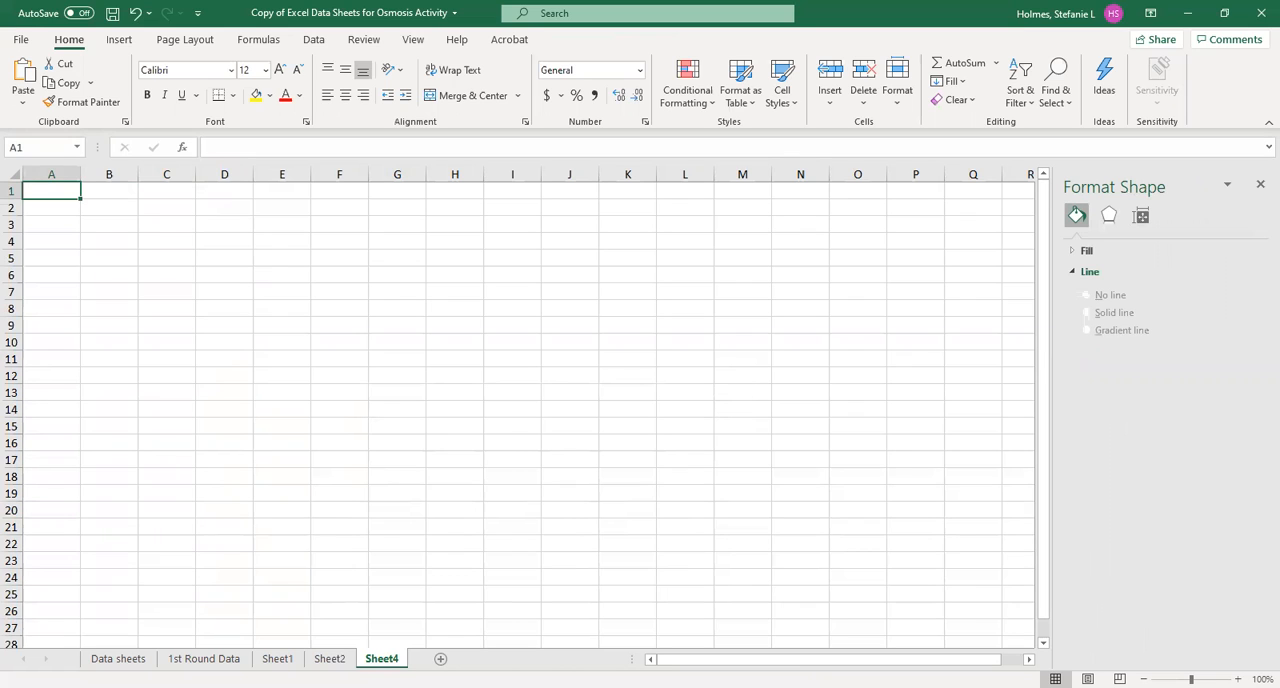
pyautogui.rightClick(388, 658)
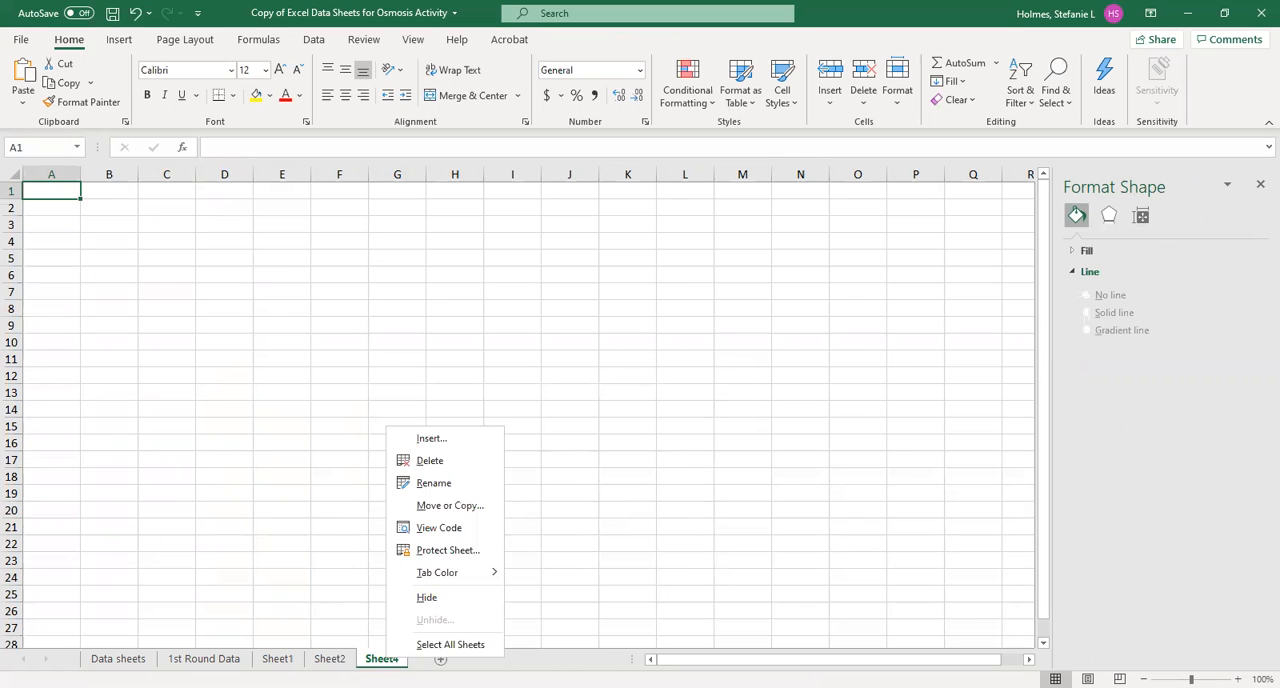
pyautogui.click(434, 484)
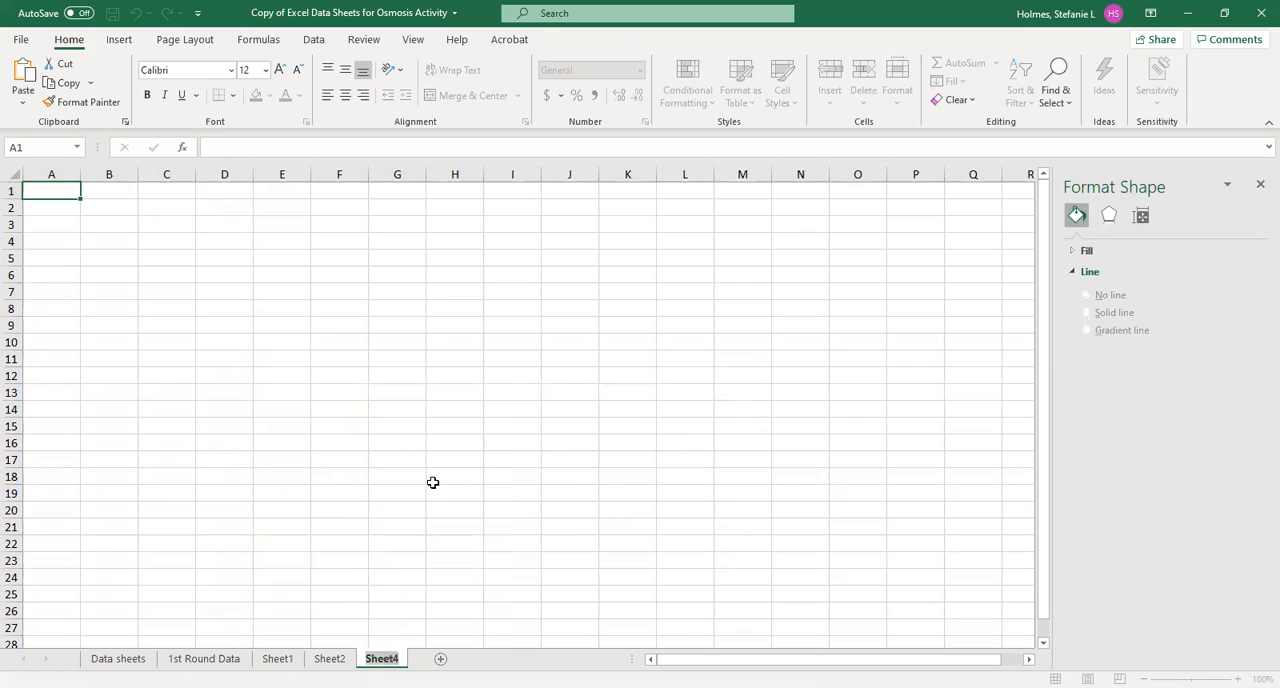
pyautogui.press('BackSpace')
pyautogui.write('Graph')
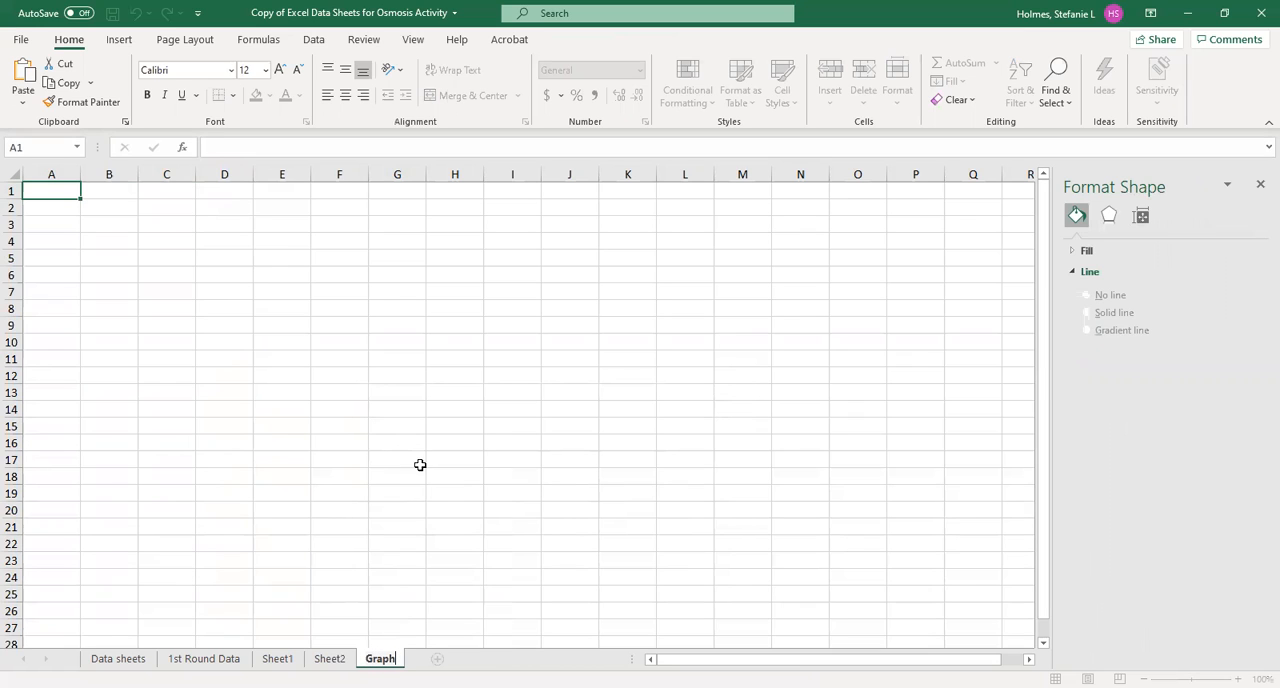
pyautogui.click(372, 494)
# Move the scatter chart from Sheet2 to the Graph sheet, placing its upper-left corner at cell C4
pyautogui.click(329, 658)
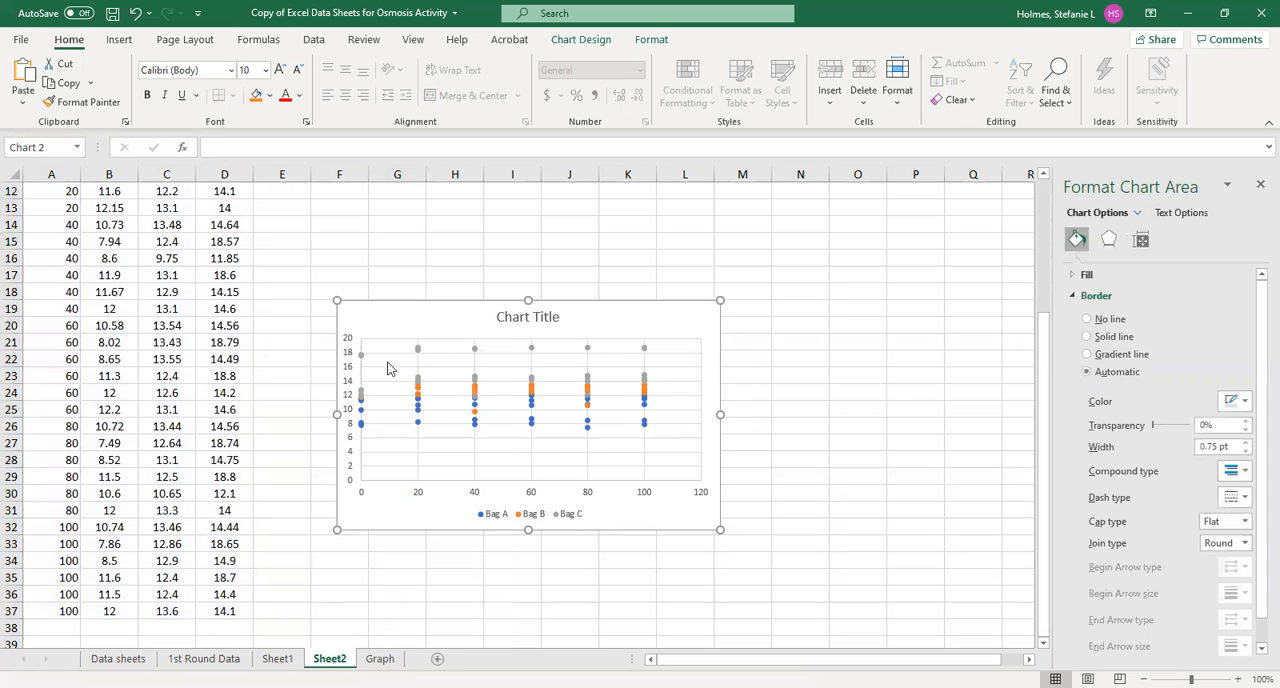
pyautogui.click(505, 242)
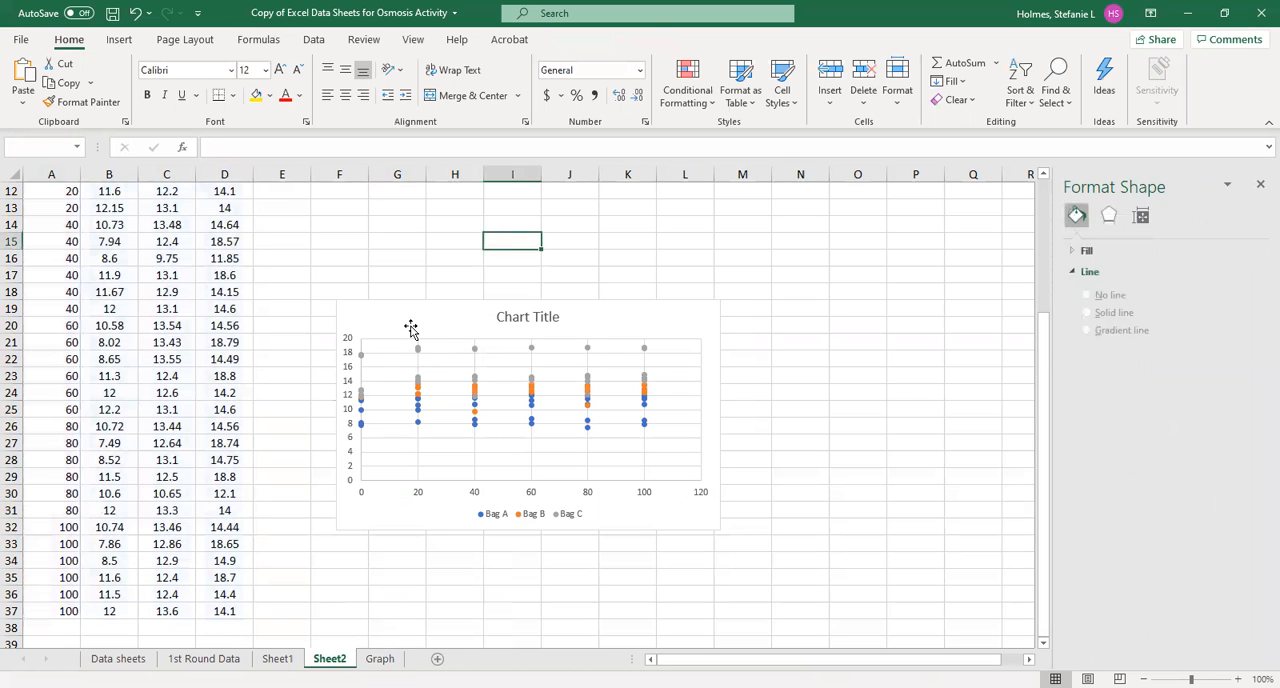
pyautogui.click(414, 331)
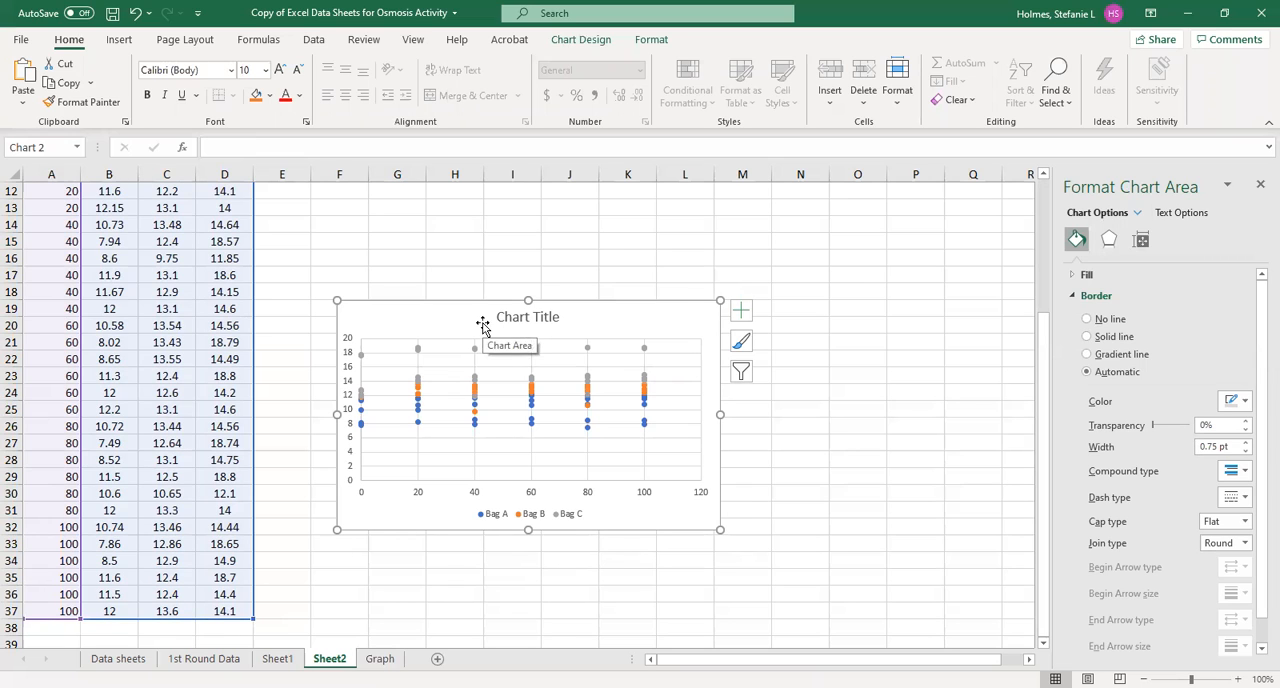
pyautogui.press('Delete')
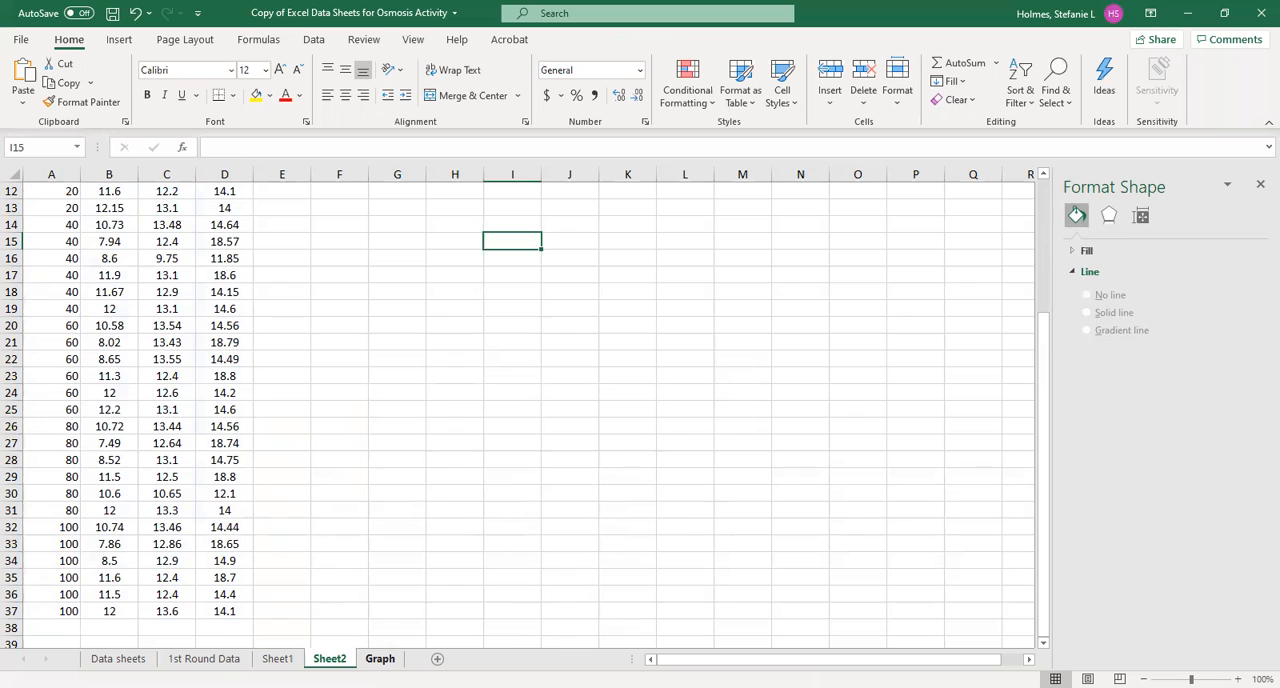
pyautogui.click(380, 658)
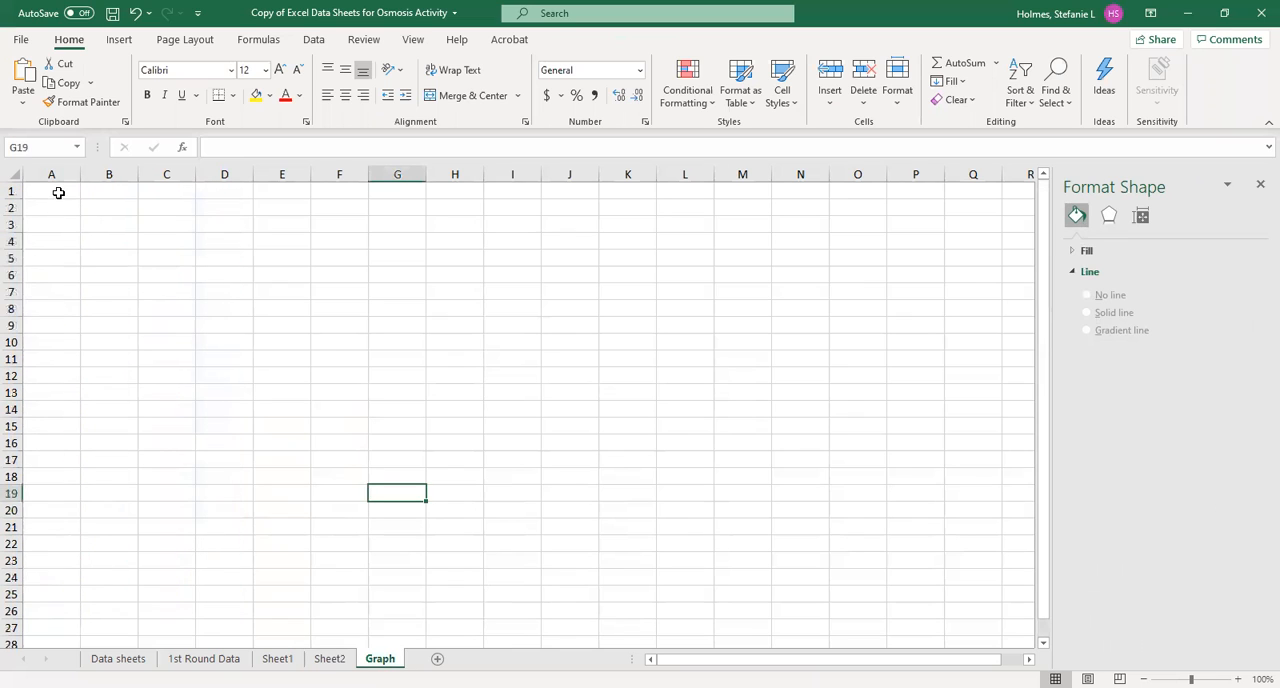
pyautogui.click(175, 241)
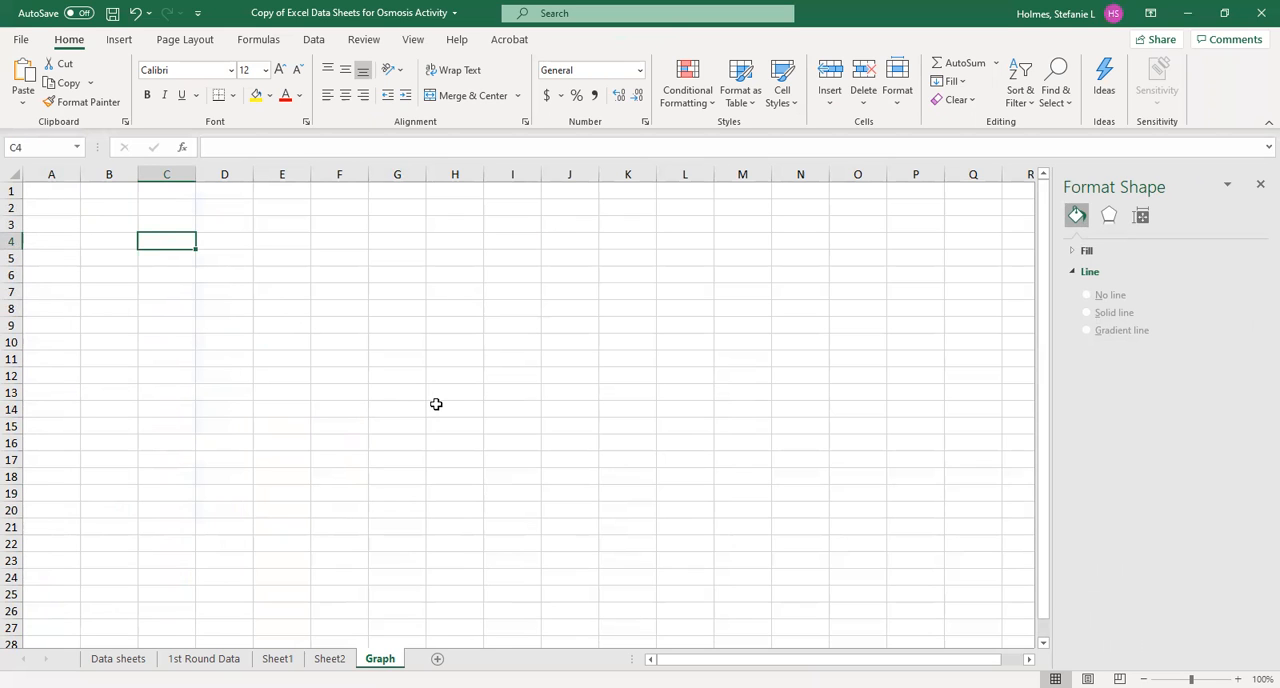
pyautogui.hotkey('ctrl', 'v')
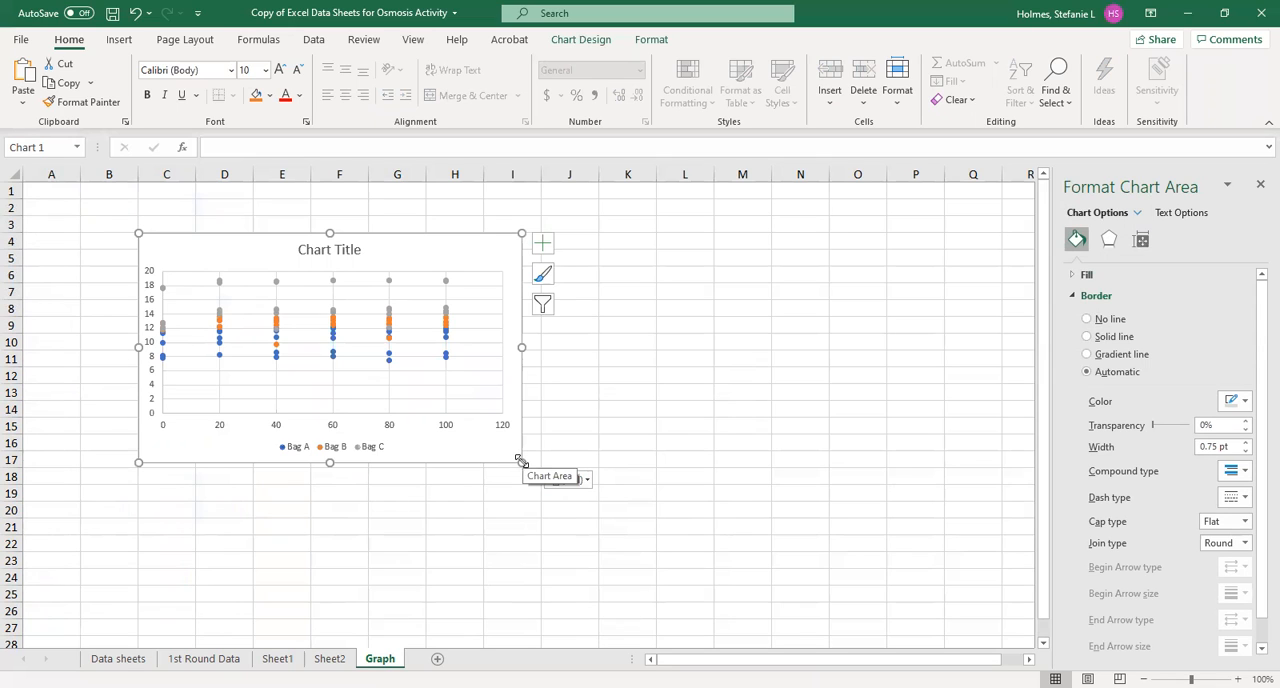
# Enlarge the chart to cover about C4:M26, and shrink and shift its plot area to leave margins around it
pyautogui.moveTo(521, 460); pyautogui.dragTo(775, 608)
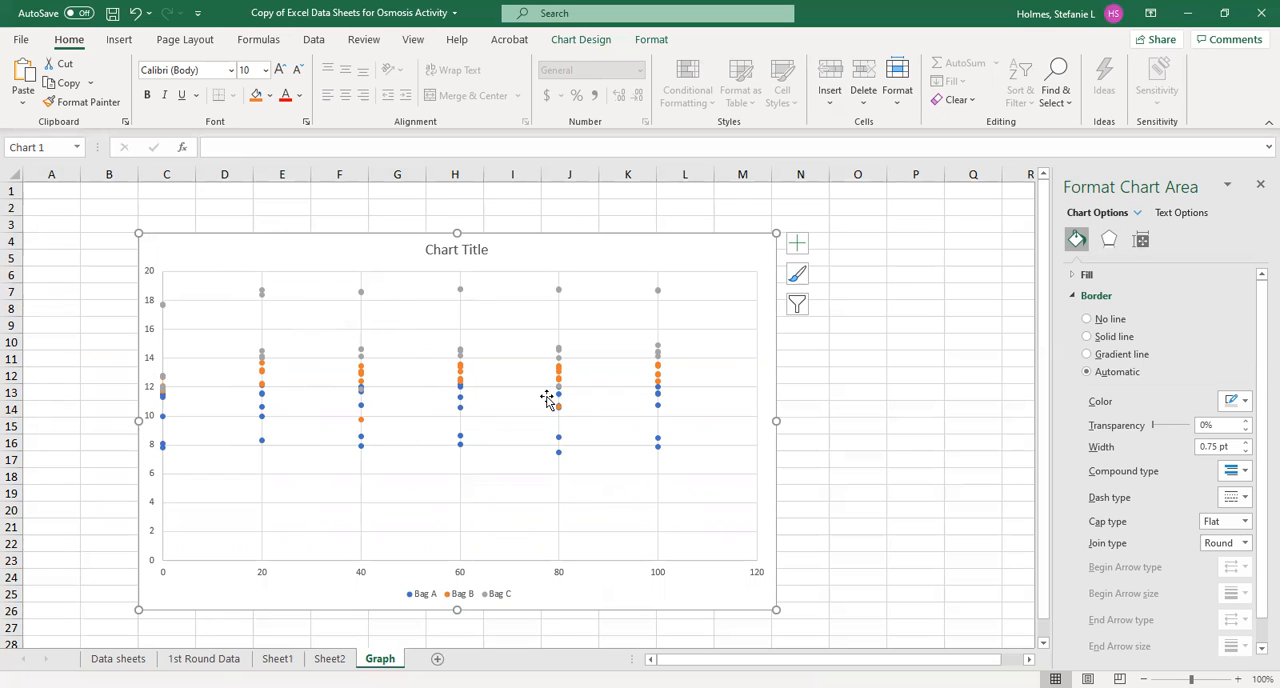
pyautogui.click(367, 296)
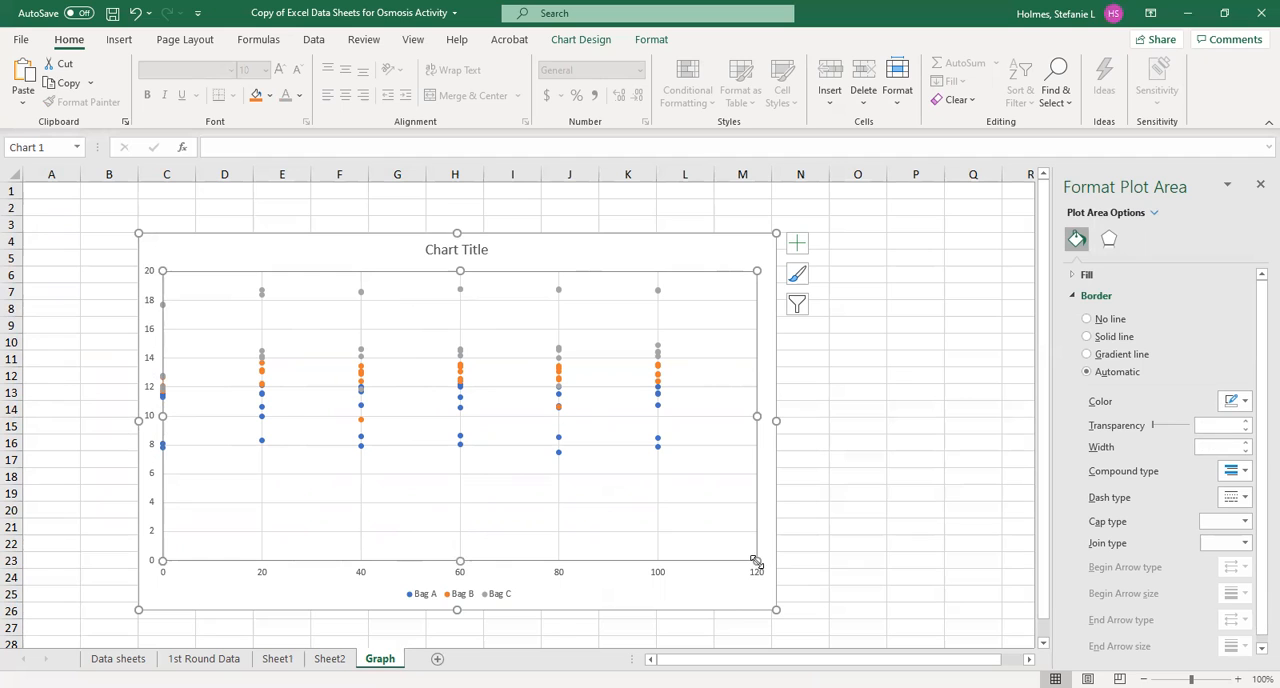
pyautogui.moveTo(756, 562); pyautogui.dragTo(688, 517)
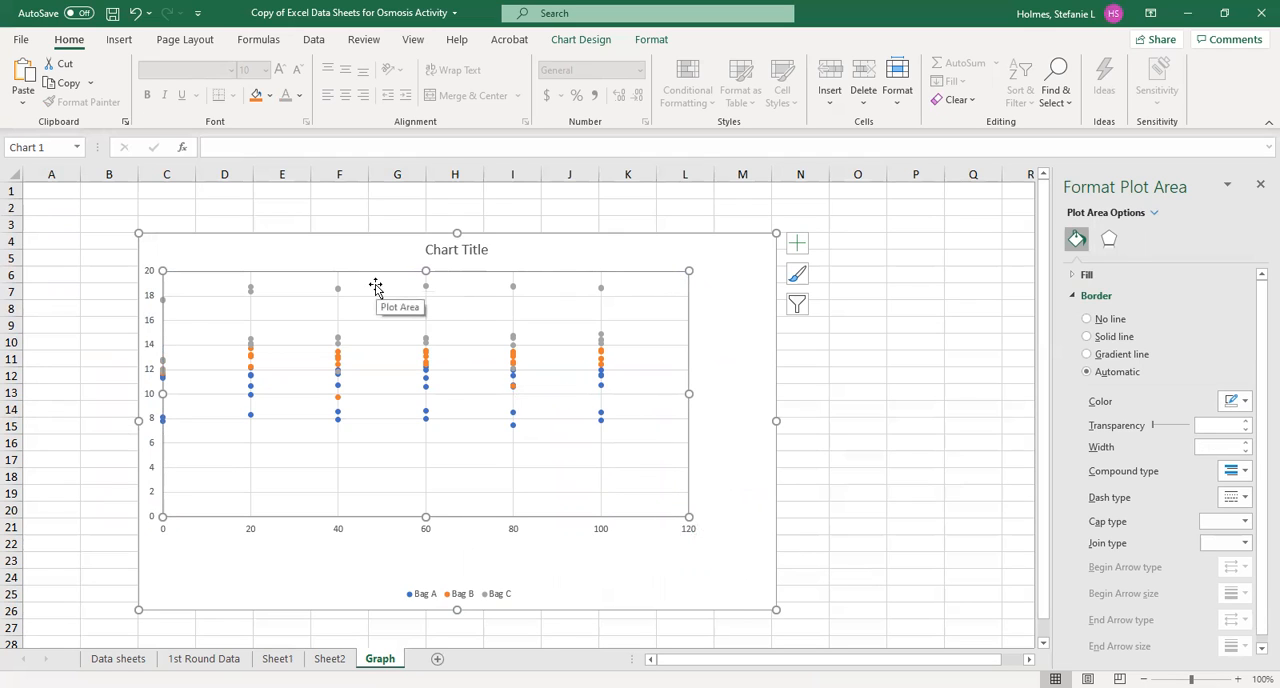
pyautogui.moveTo(375, 287); pyautogui.dragTo(413, 293)
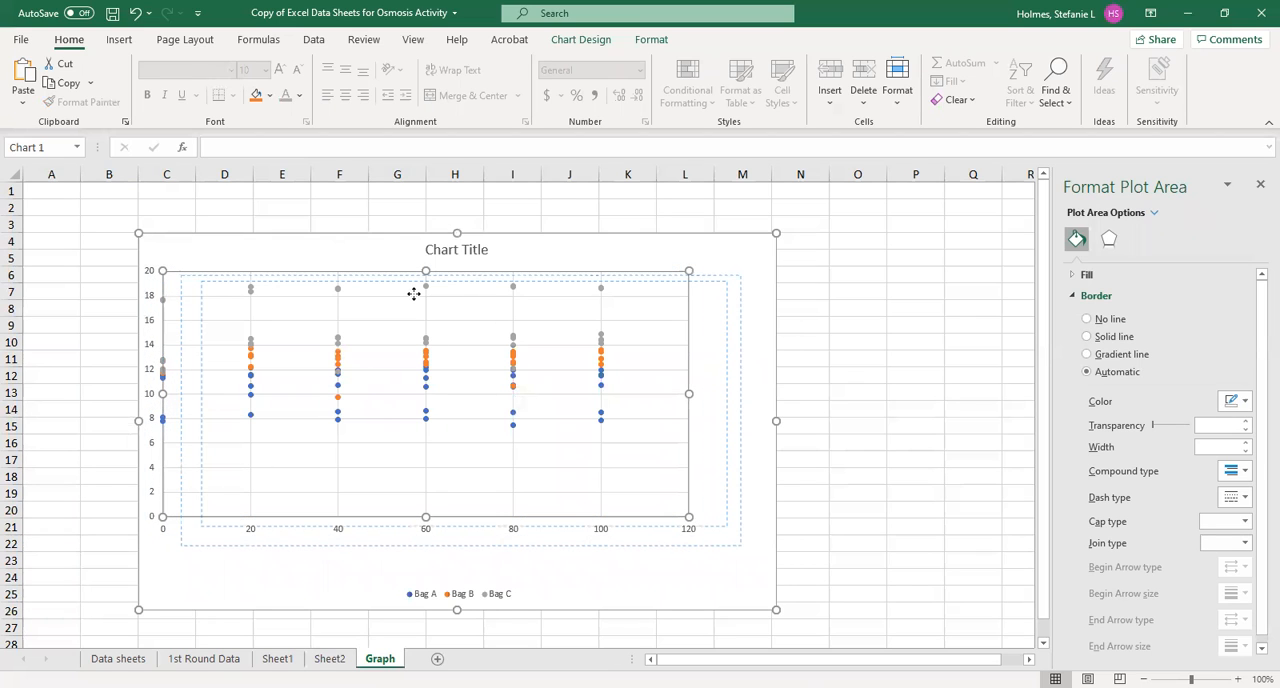
pyautogui.moveTo(413, 293); pyautogui.dragTo(415, 290)
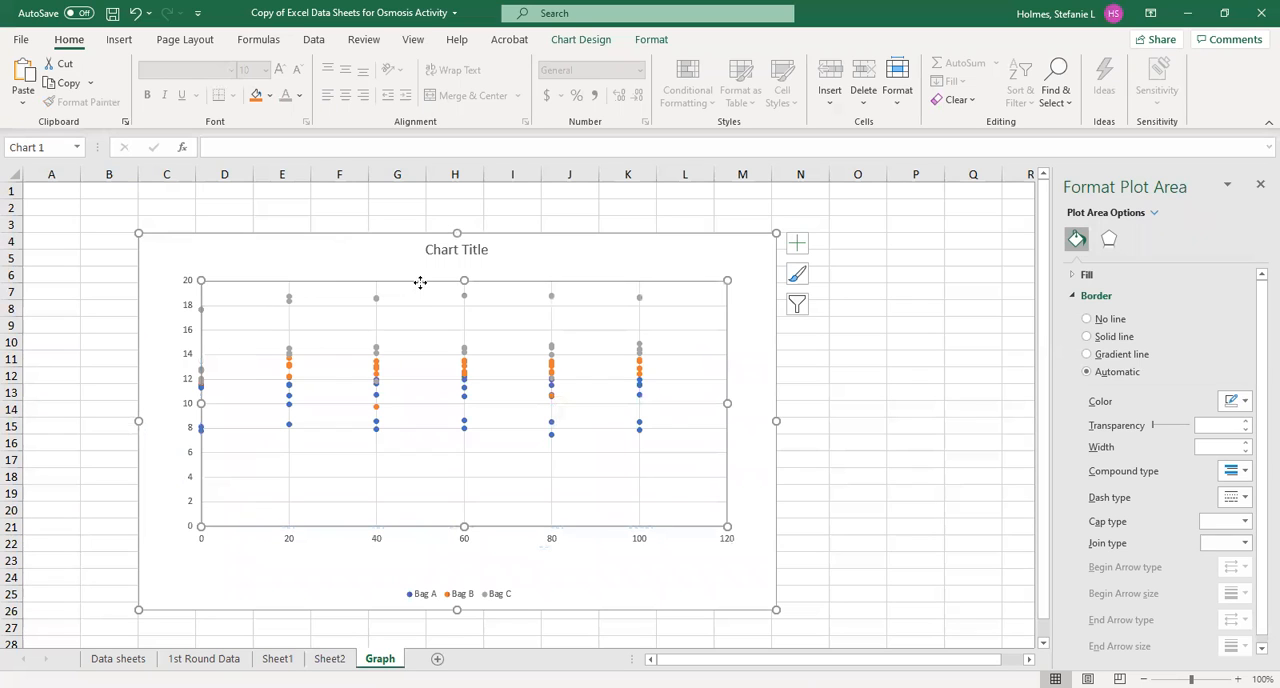
# Widen the chart to about column P and narrow its plot area to leave free space on the right for the legend
pyautogui.click(776, 417)
pyautogui.moveTo(778, 417); pyautogui.dragTo(934, 405)
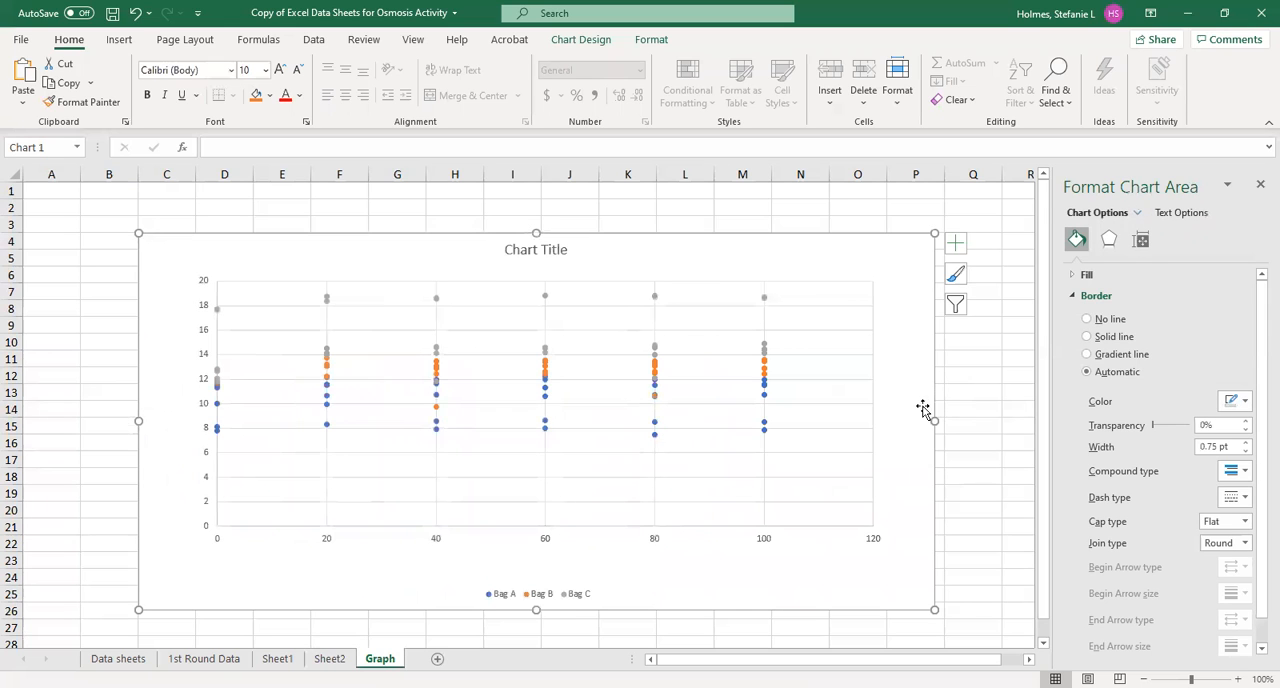
pyautogui.click(870, 403)
pyautogui.click(828, 485)
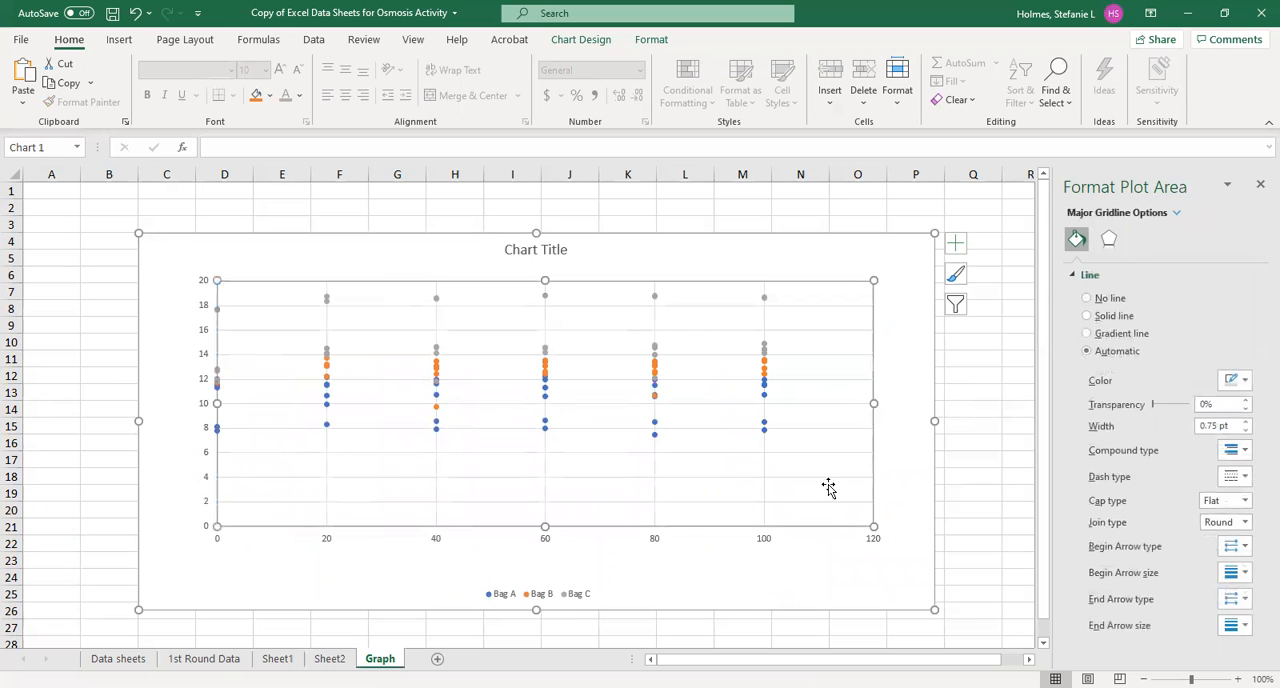
pyautogui.moveTo(874, 401); pyautogui.dragTo(798, 410)
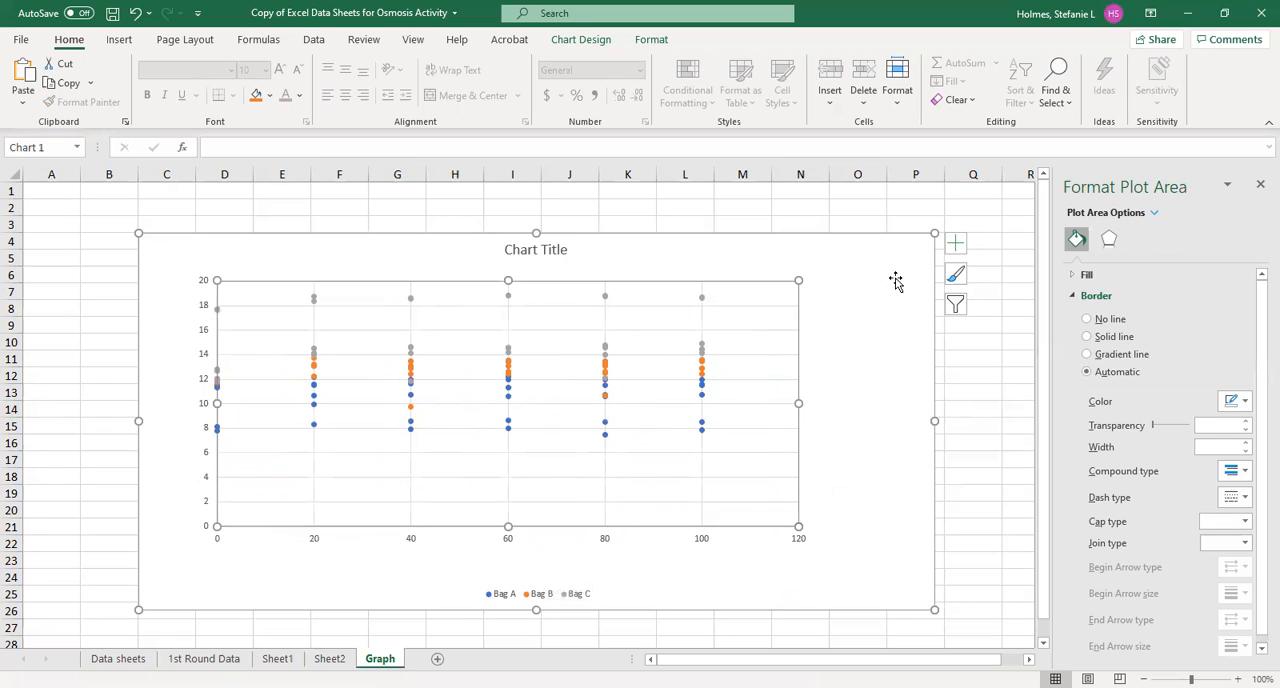
# Set the chart's legend position to Top Right
pyautogui.click(520, 599)
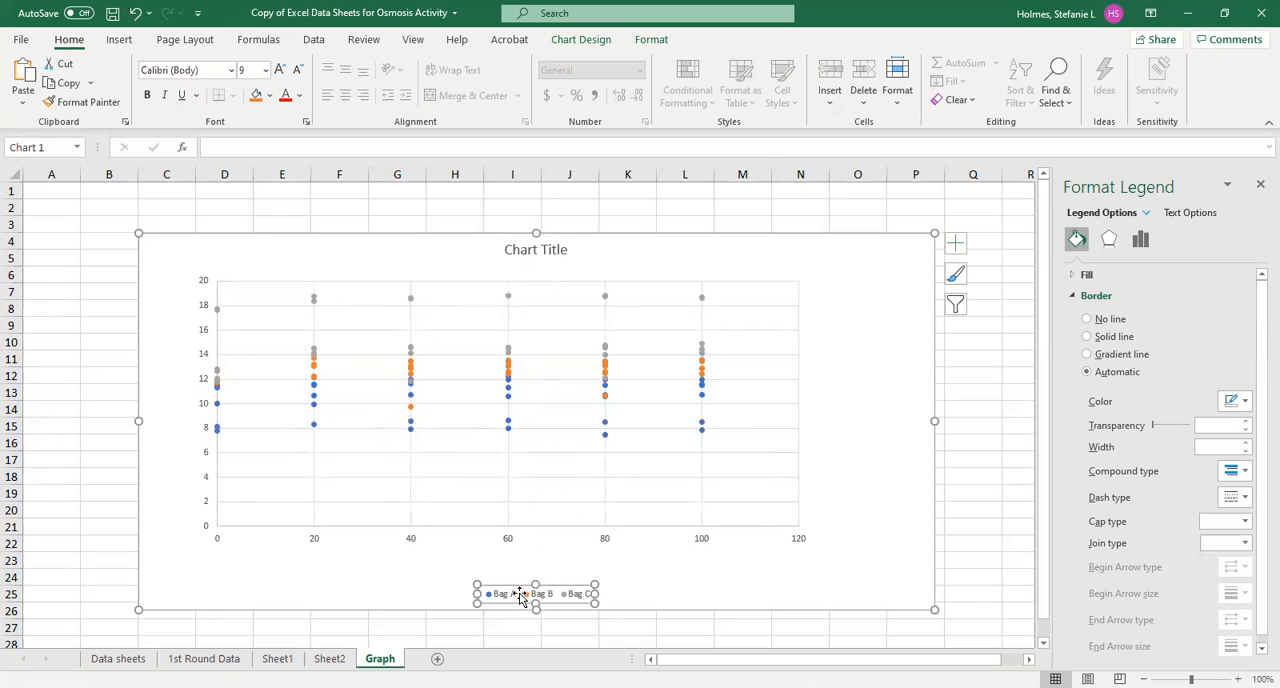
pyautogui.rightClick(520, 598)
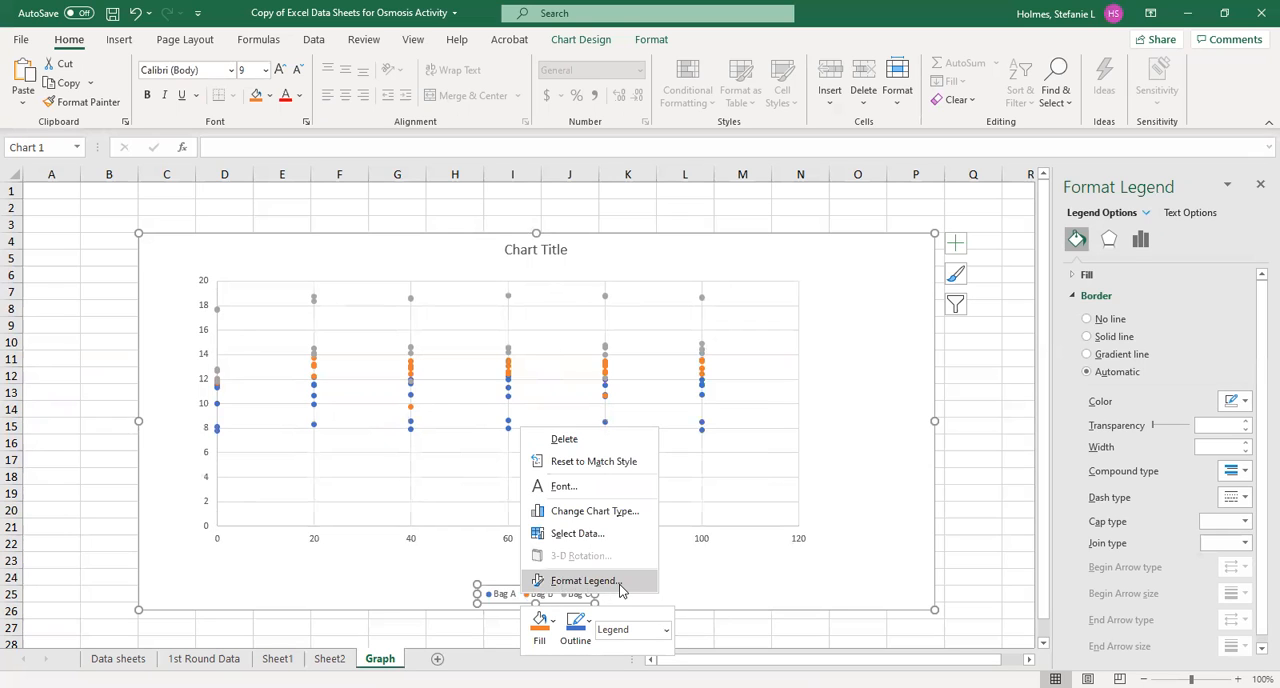
pyautogui.click(563, 583)
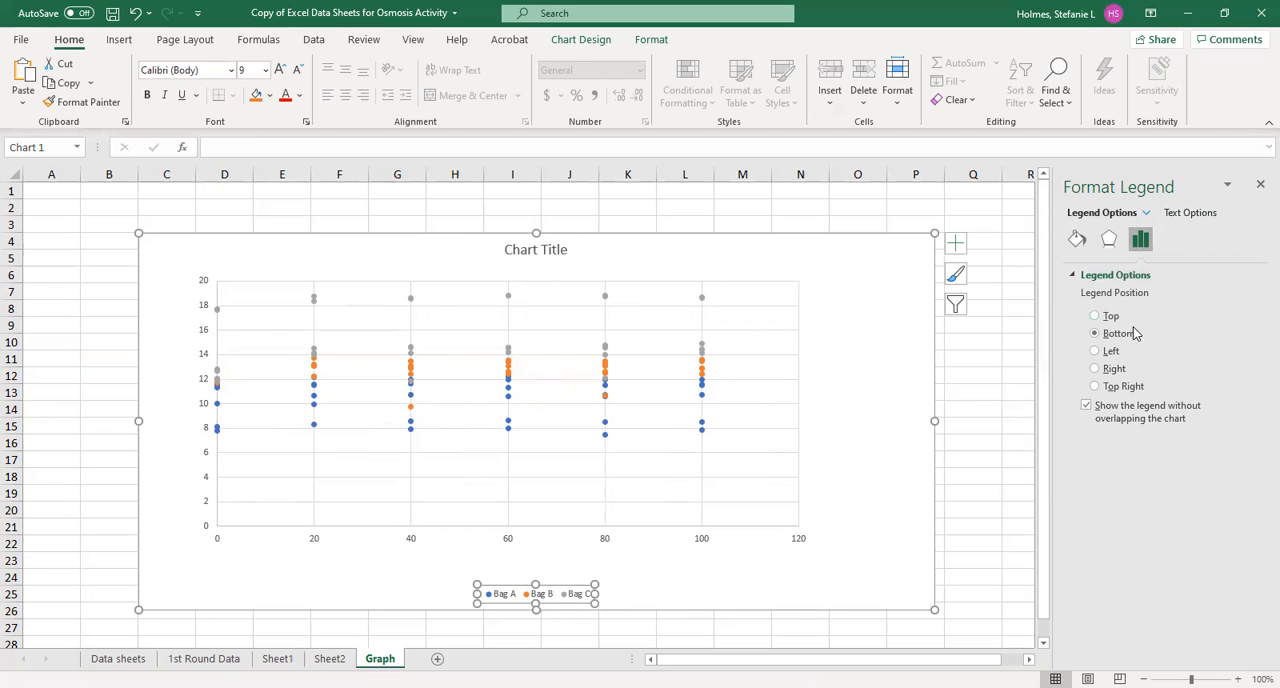
pyautogui.click(1095, 386)
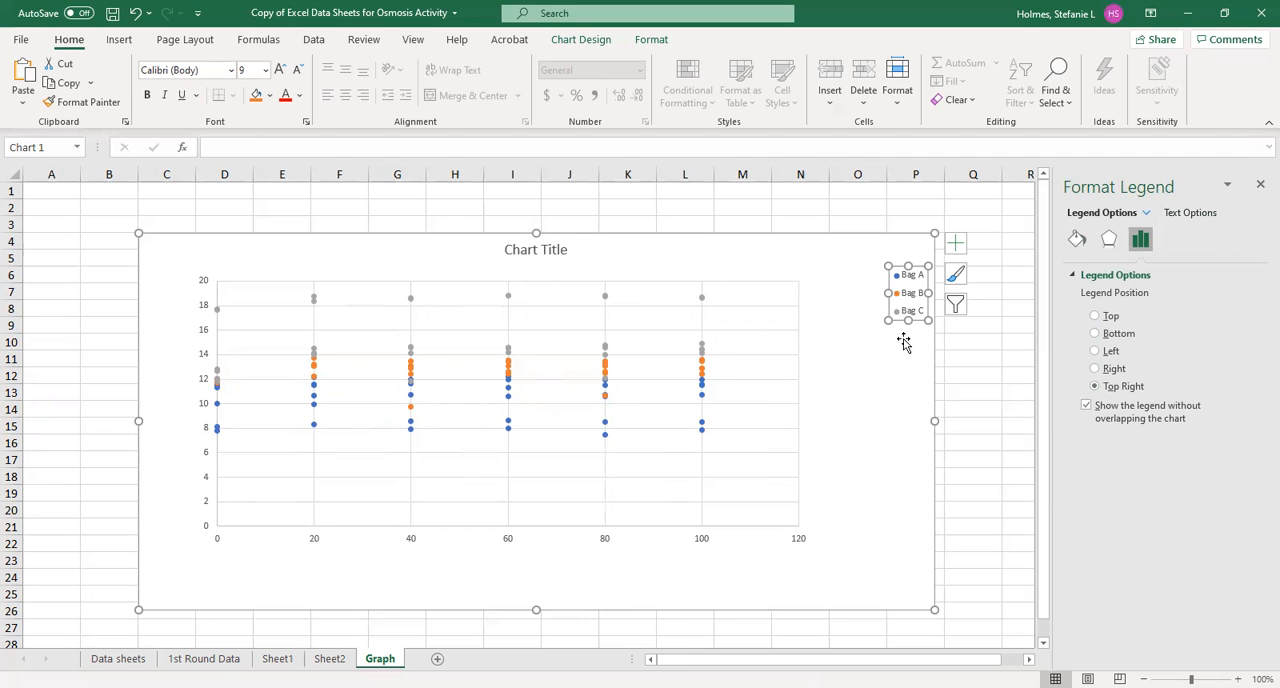
# Shift the legend closer to the plot area and resize it to about the plot's height, keeping the three bags in one column
pyautogui.moveTo(919, 265); pyautogui.dragTo(884, 263)
pyautogui.moveTo(873, 318); pyautogui.dragTo(876, 510)
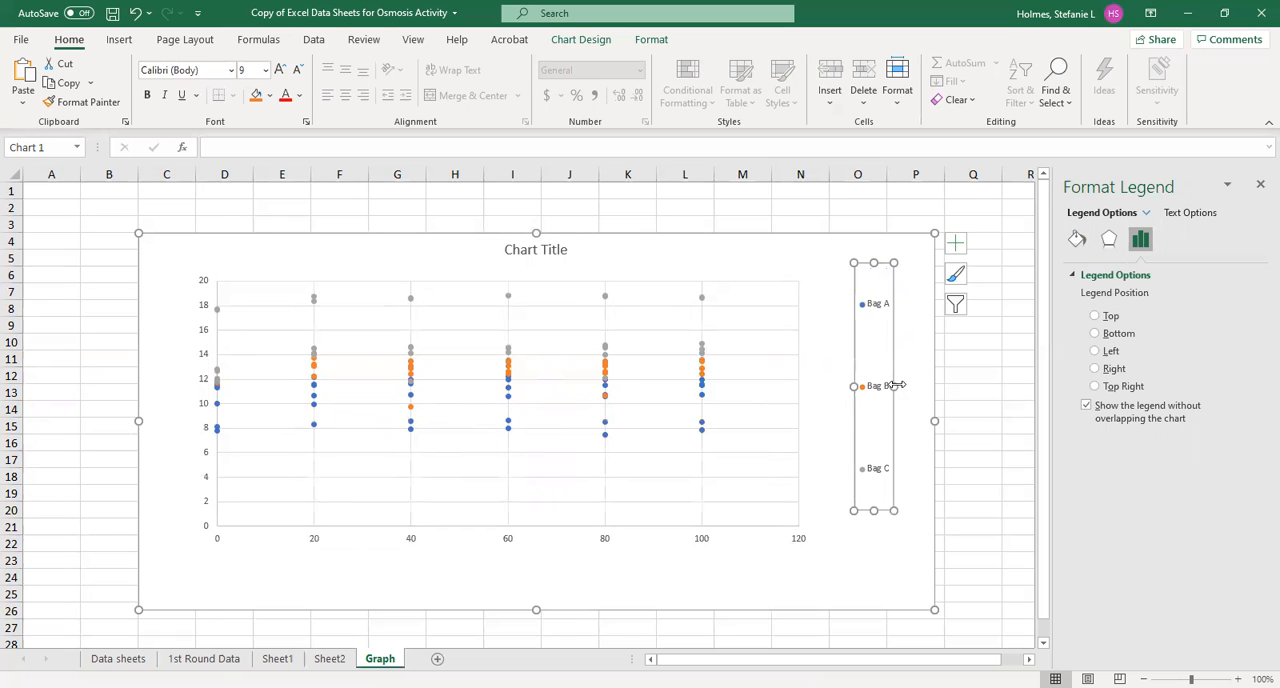
pyautogui.moveTo(896, 384); pyautogui.dragTo(829, 384)
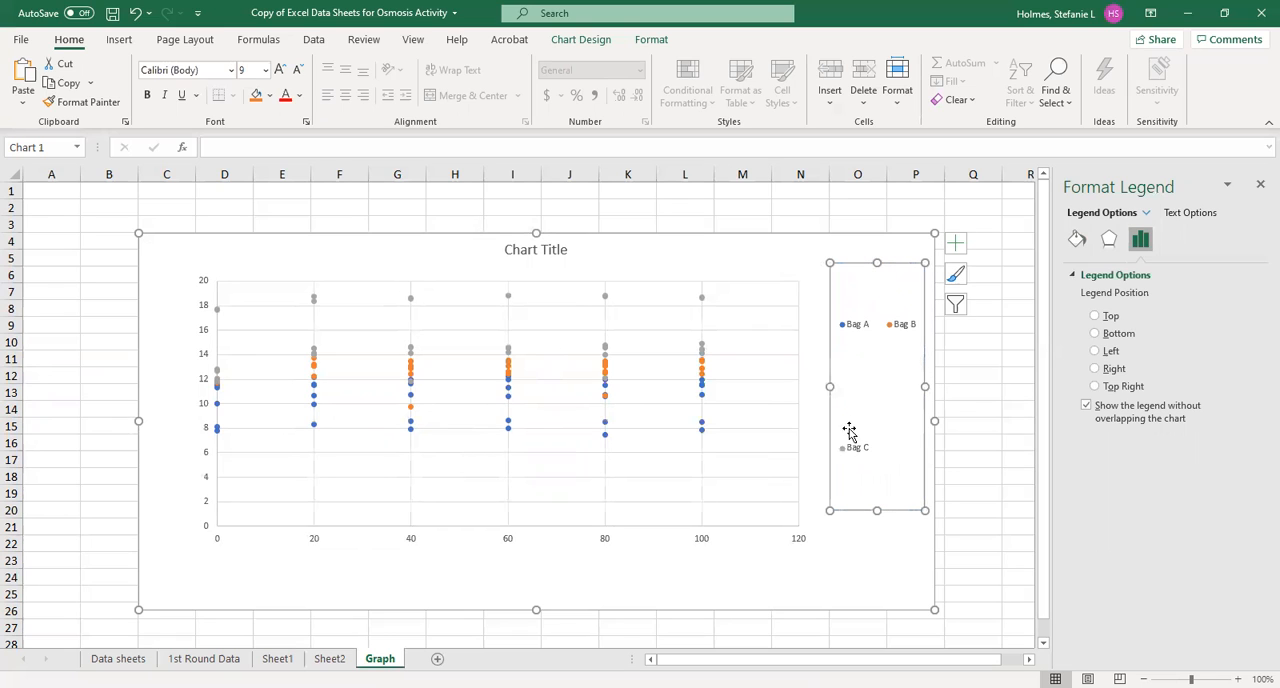
pyautogui.moveTo(924, 385); pyautogui.dragTo(899, 392)
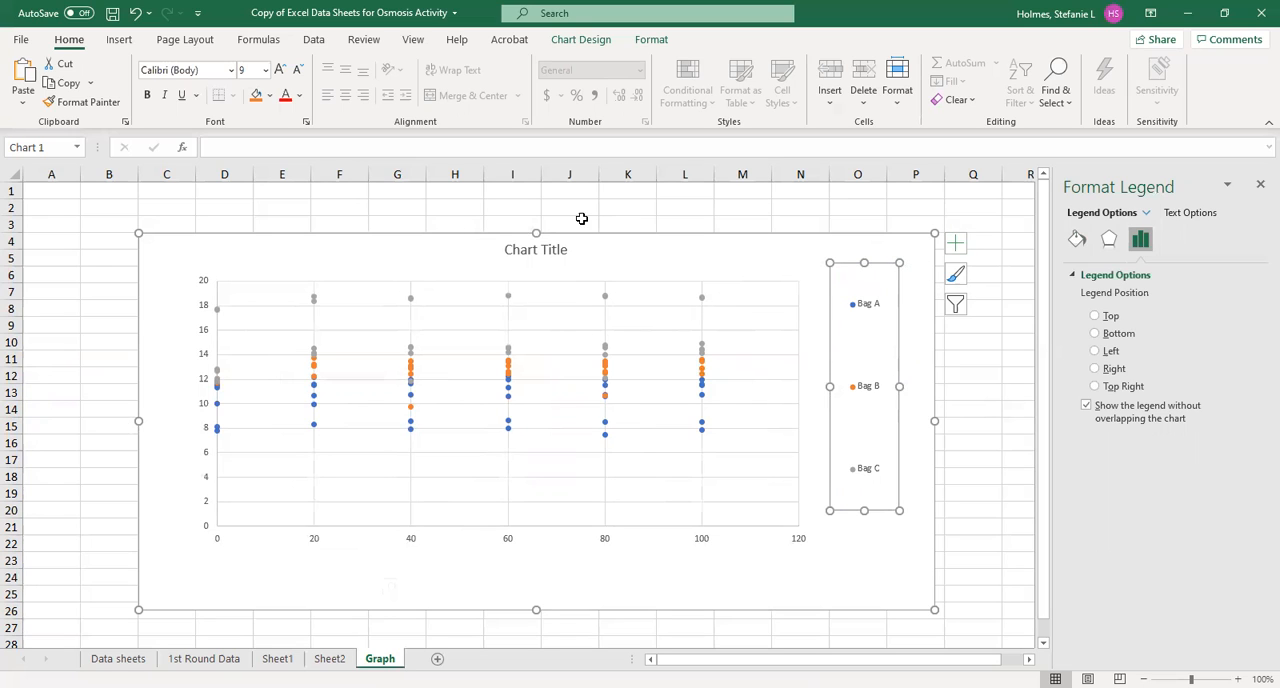
# Add axis titles to the chart and set the horizontal axis title to "Time (minutes)"
pyautogui.click(955, 246)
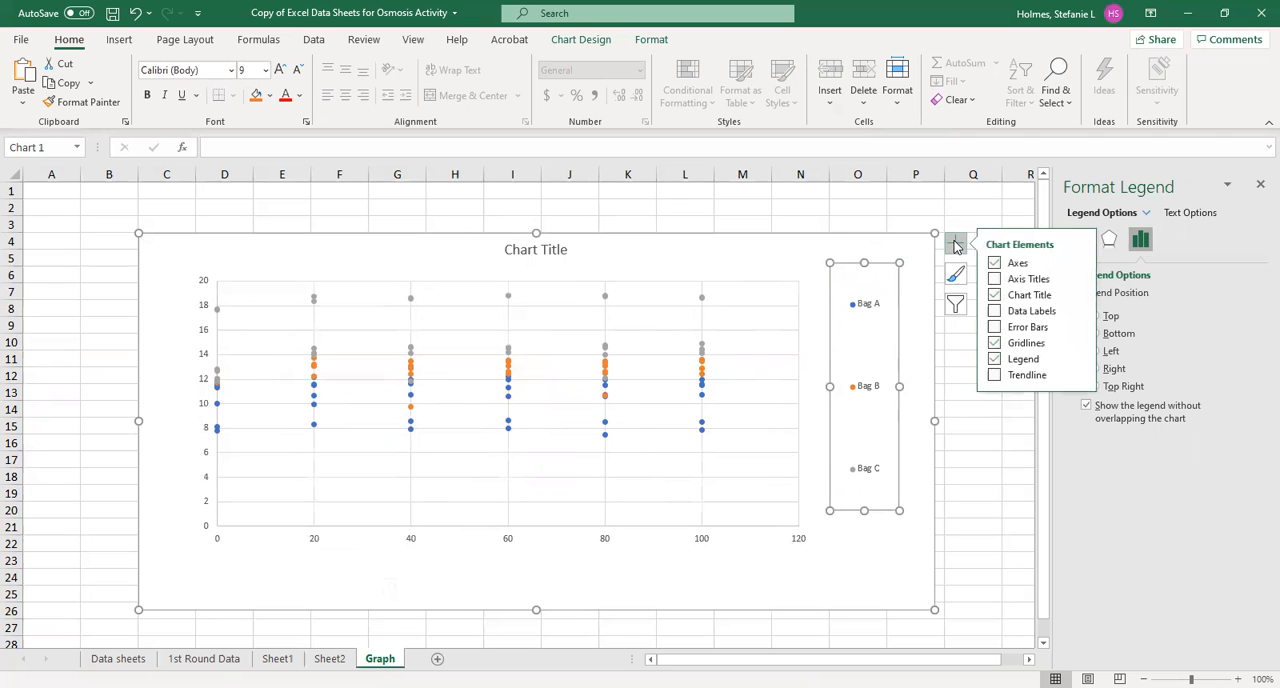
pyautogui.click(993, 280)
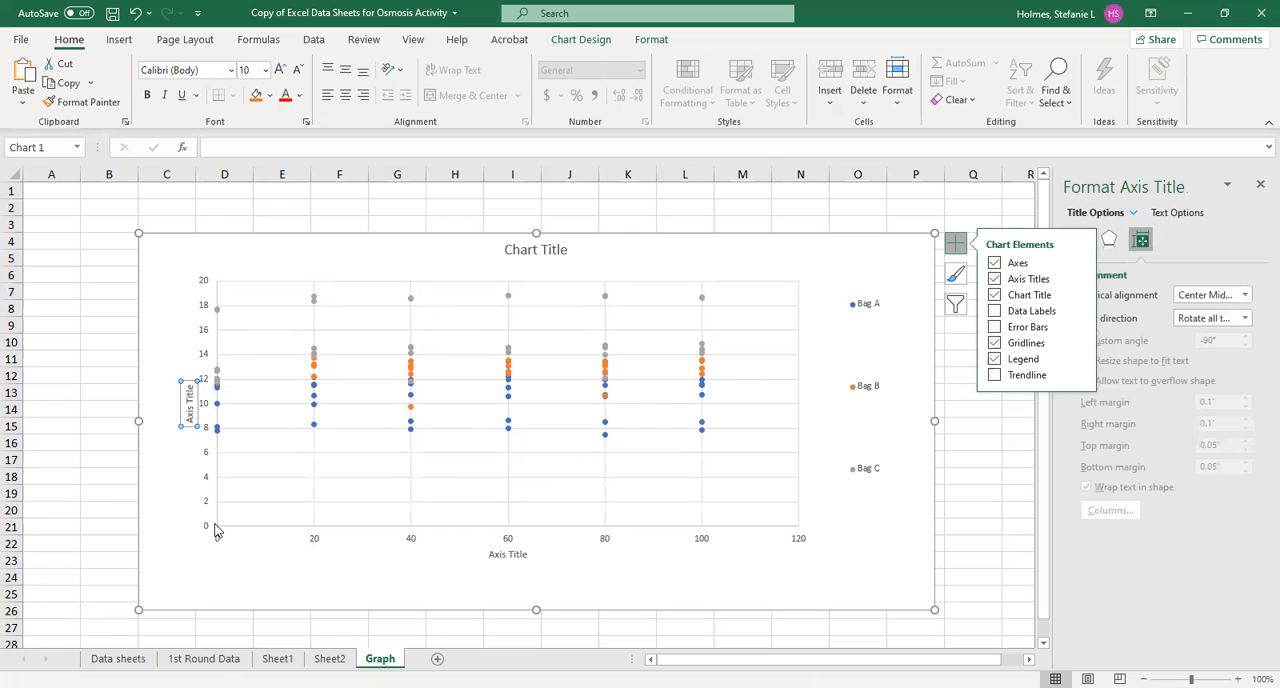
pyautogui.click(508, 554)
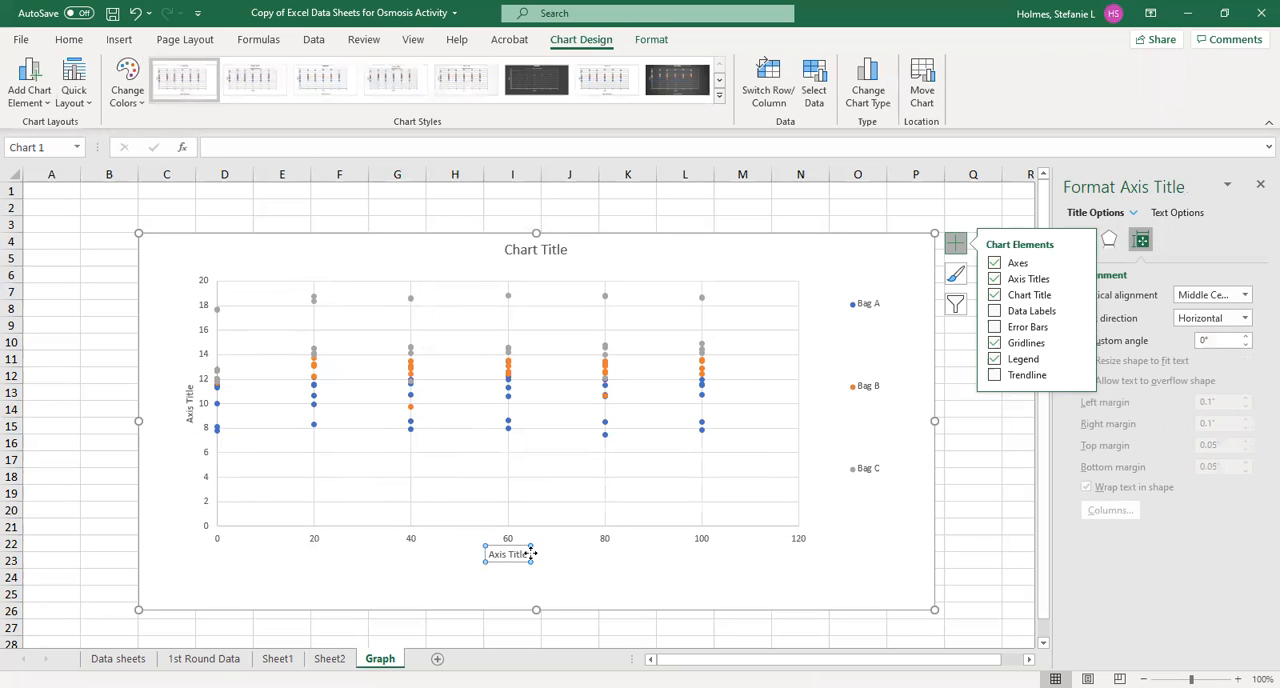
pyautogui.moveTo(528, 554); pyautogui.dragTo(465, 566)
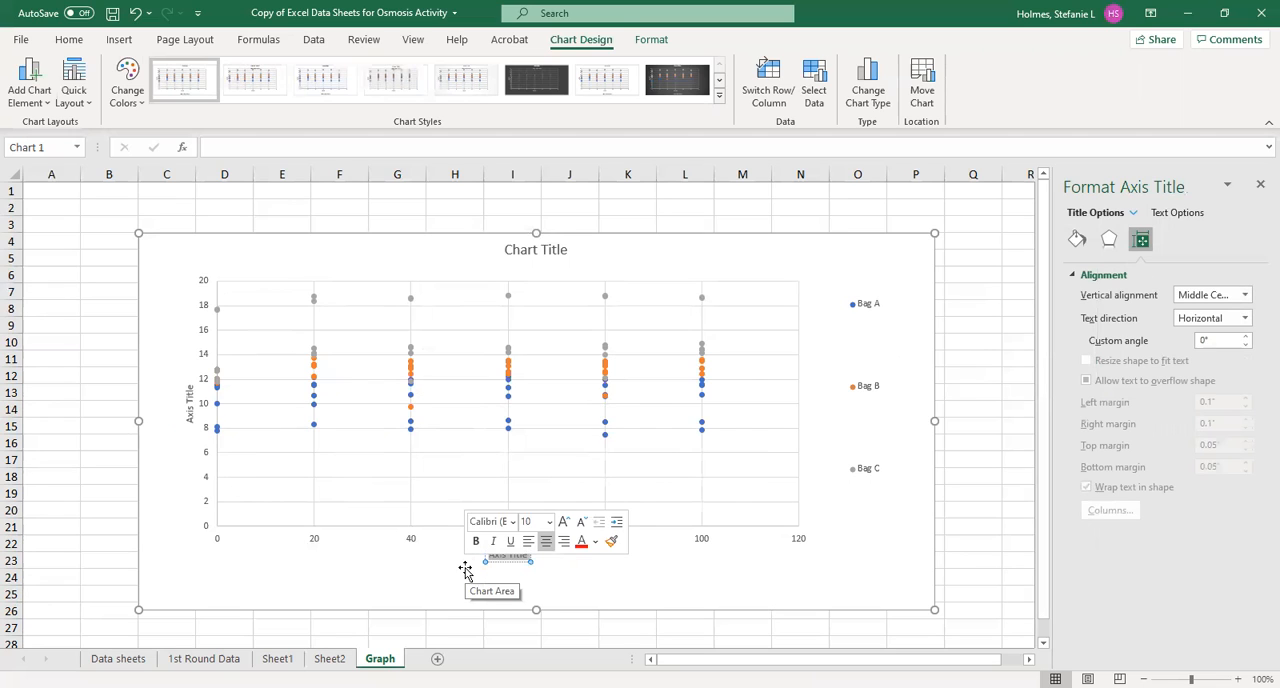
pyautogui.write('Time (minutes)')
pyautogui.click(370, 548)
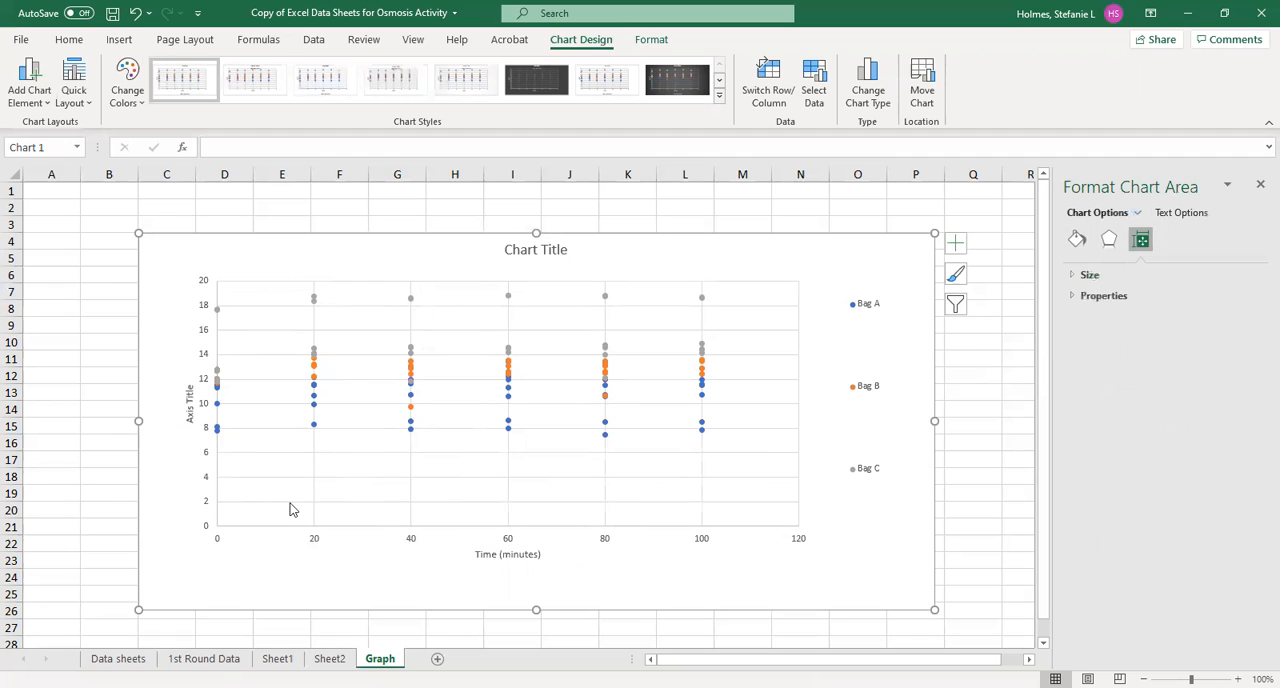
# Set the vertical axis title to "Weight (grams)" and extend the chart's lower edge to about row 27
pyautogui.click(190, 401)
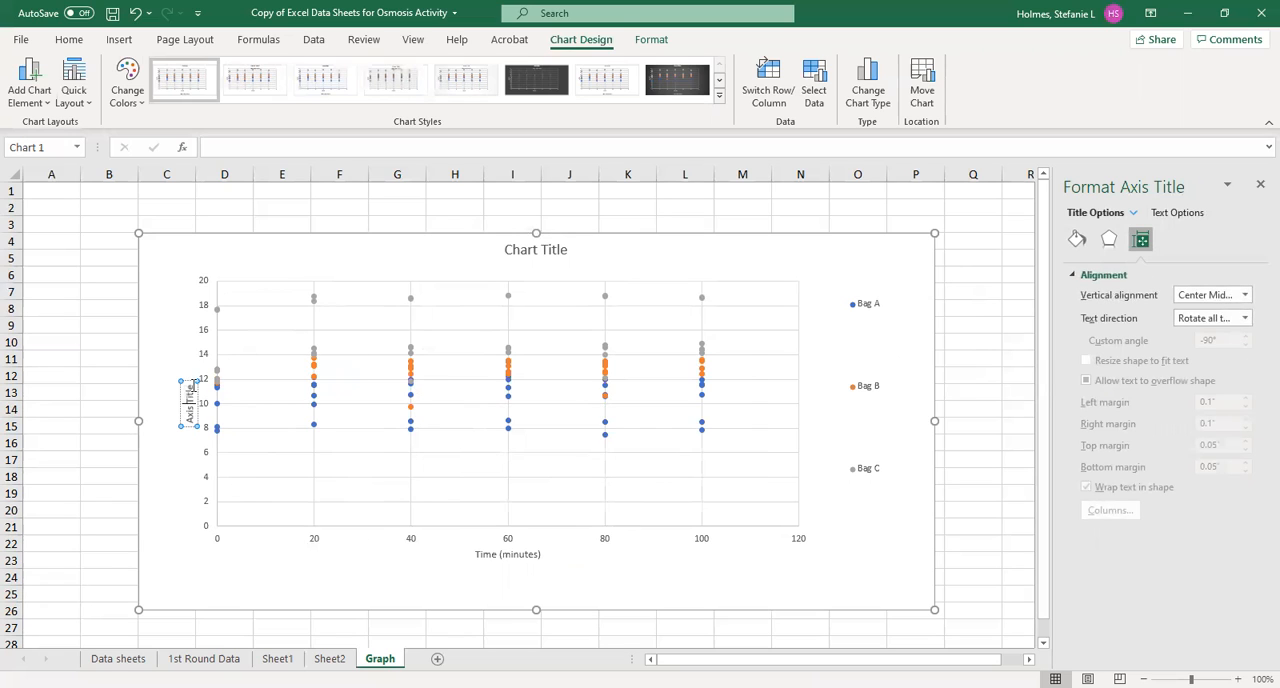
pyautogui.moveTo(193, 385); pyautogui.dragTo(192, 426)
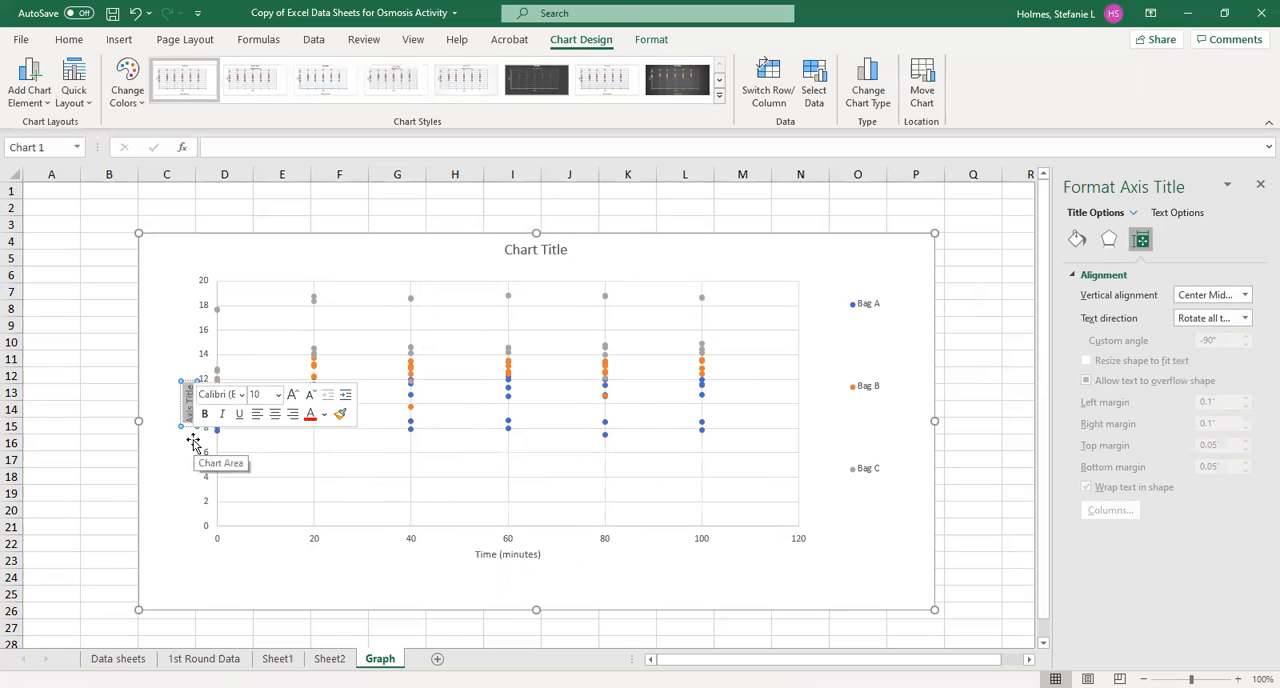
pyautogui.press('Delete')
pyautogui.write('Weight (grams)')
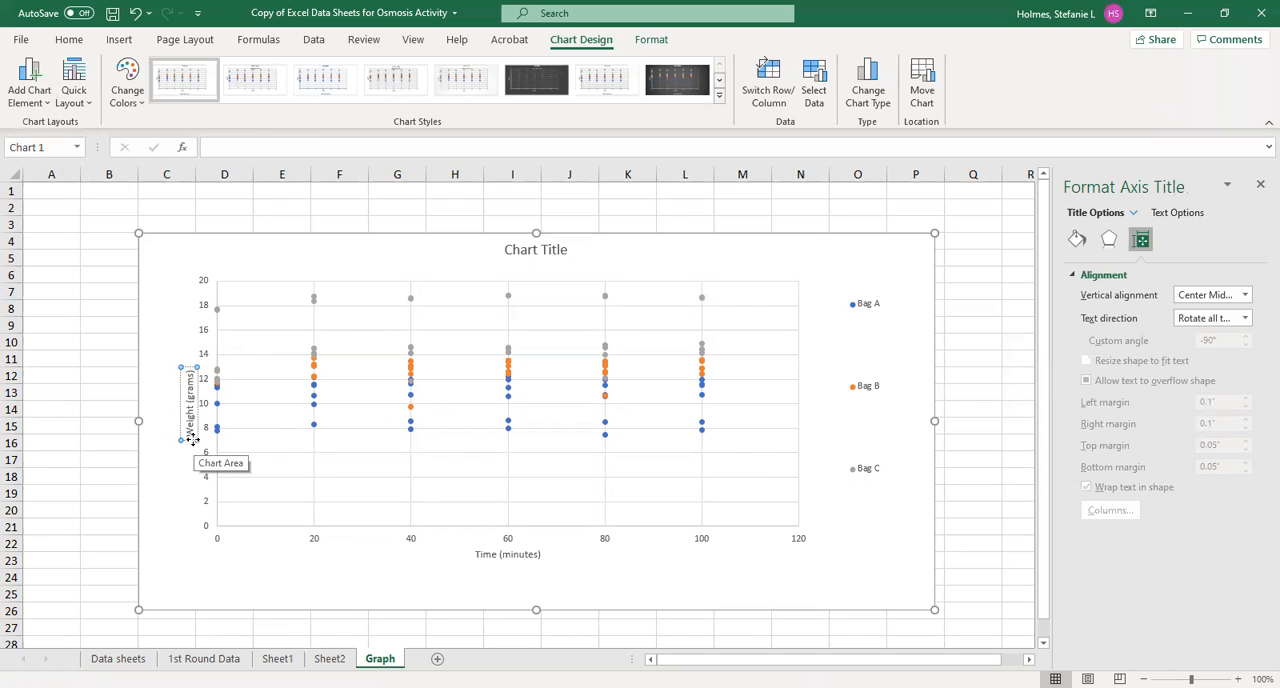
pyautogui.click(677, 580)
pyautogui.moveTo(536, 610); pyautogui.dragTo(536, 627)
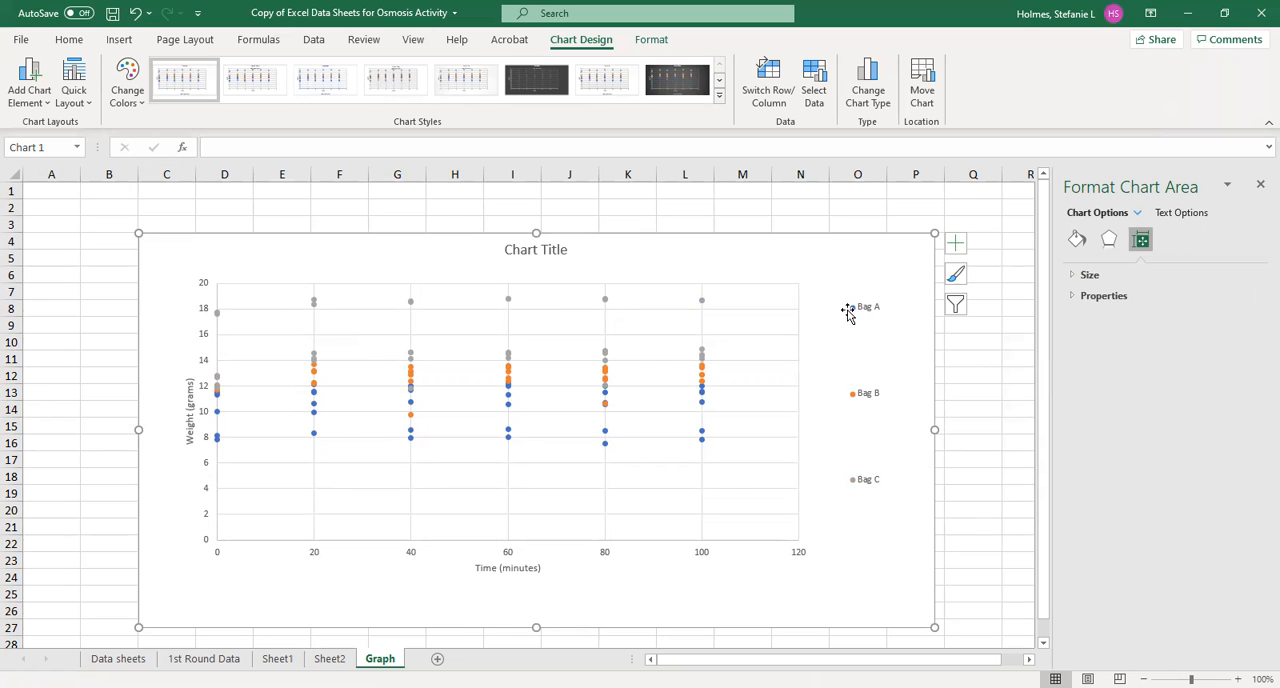
# Add a linear trendline to the Bag A series, displaying its equation and R-squared value on the chart
pyautogui.click(702, 439)
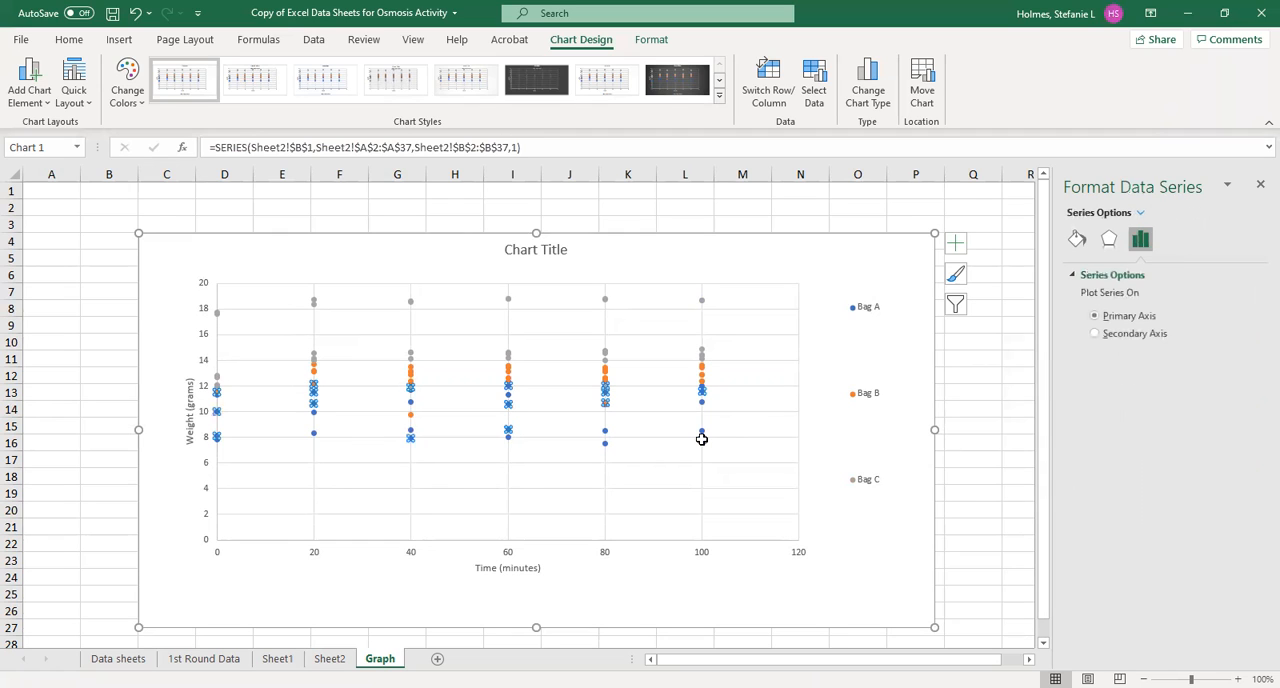
pyautogui.click(956, 245)
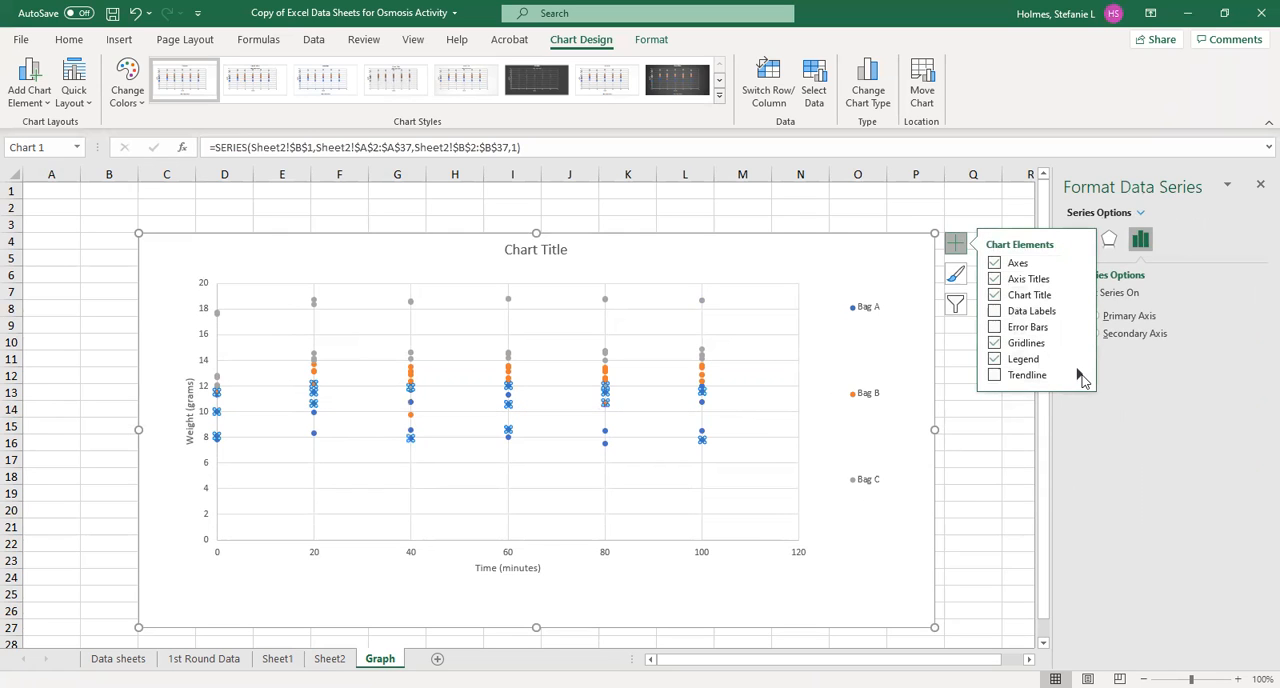
pyautogui.click(1078, 375)
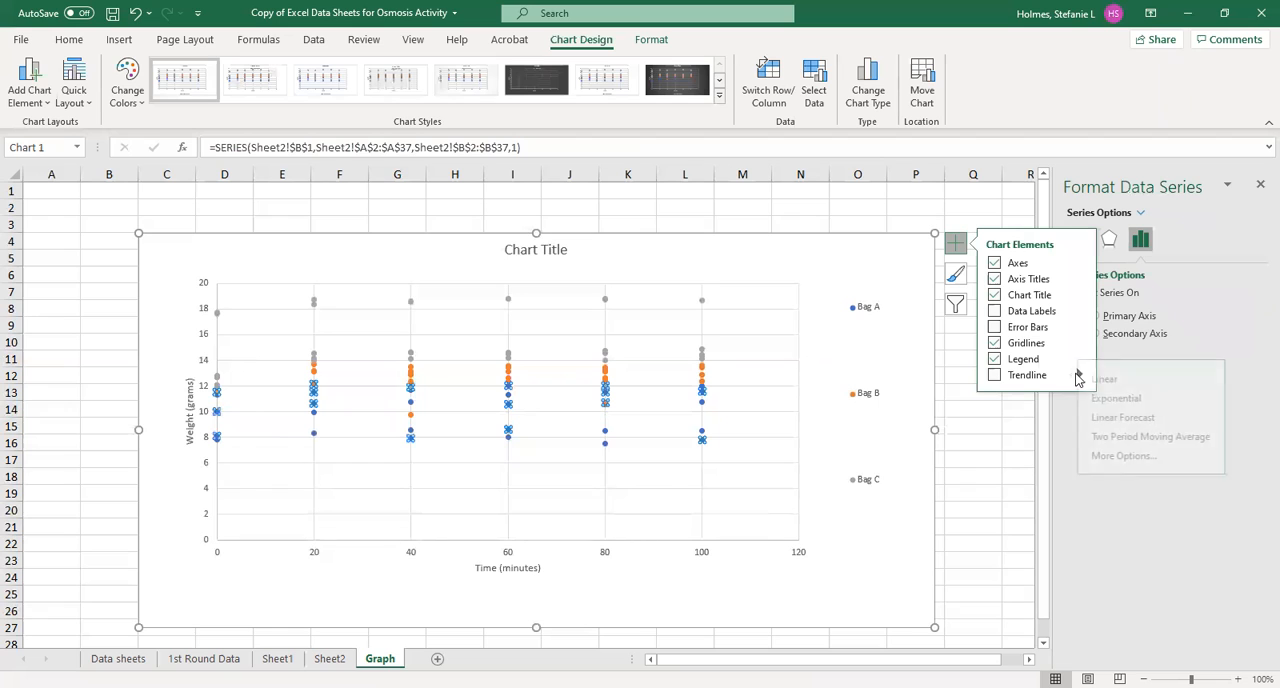
pyautogui.click(1148, 457)
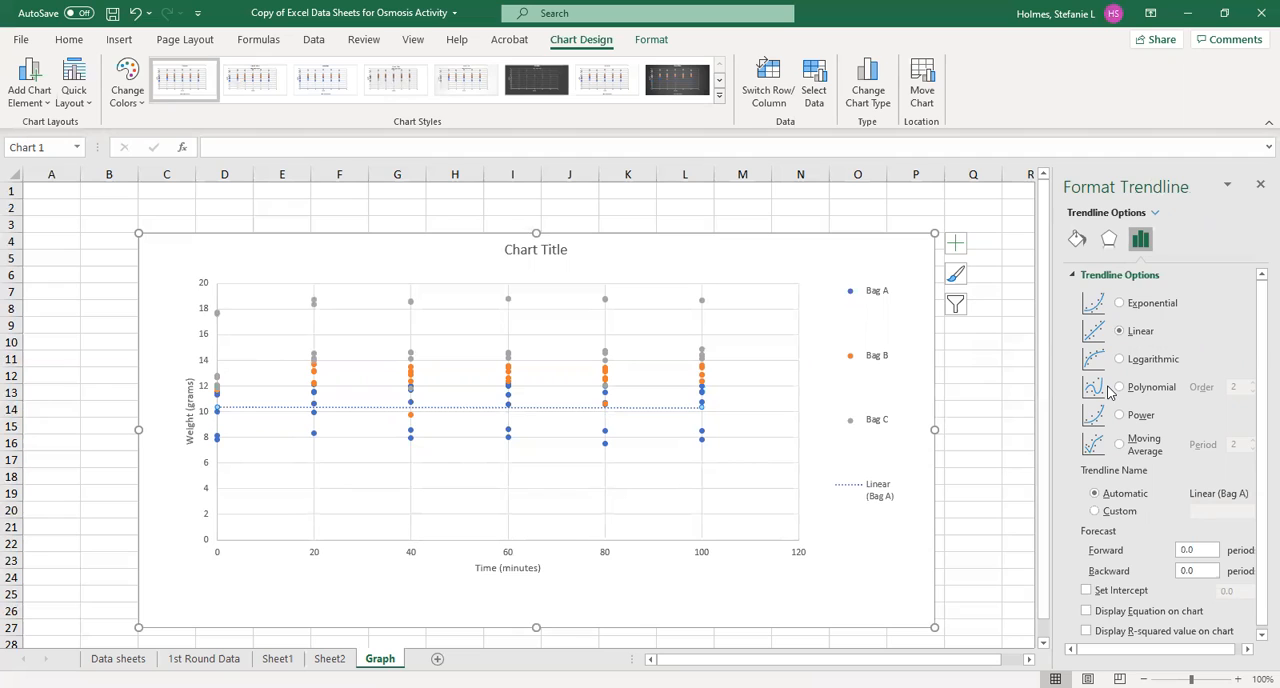
pyautogui.scroll(-1, 1108, 392)
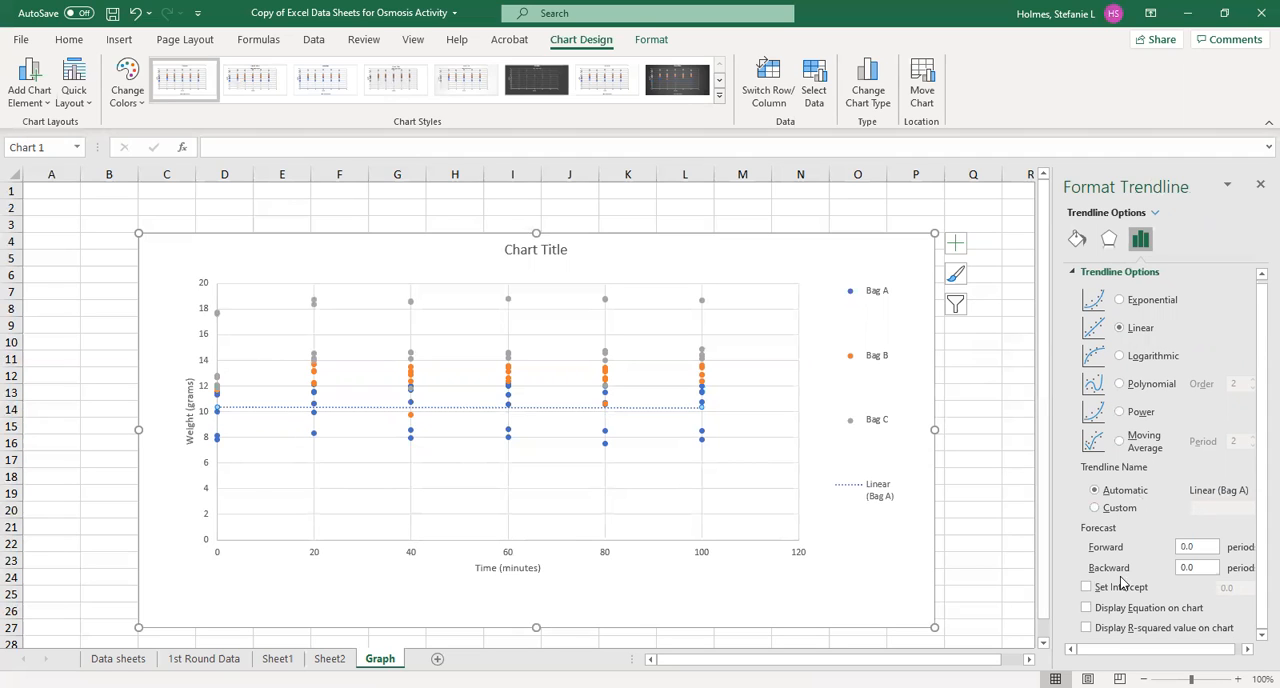
pyautogui.click(1087, 608)
pyautogui.click(1087, 628)
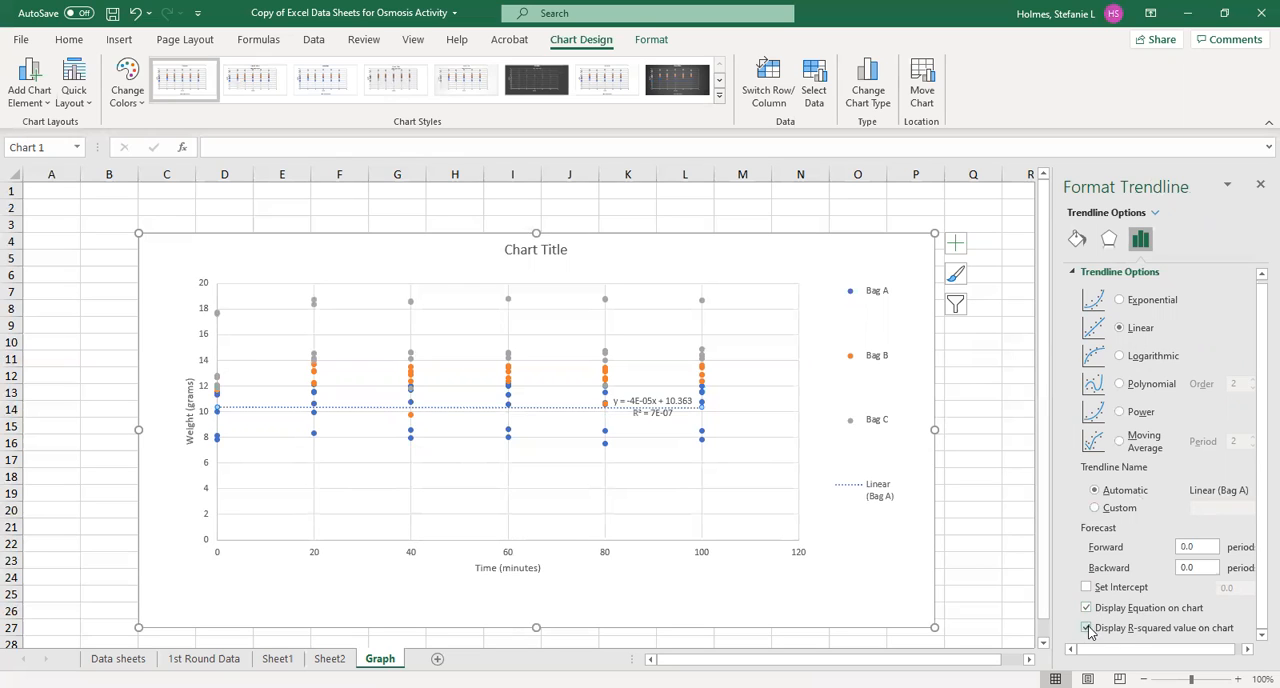
# Move the Bag A trendline equation below the plot's horizontal axis near 0–20 minutes and head it with the line "Bag A"
pyautogui.click(657, 406)
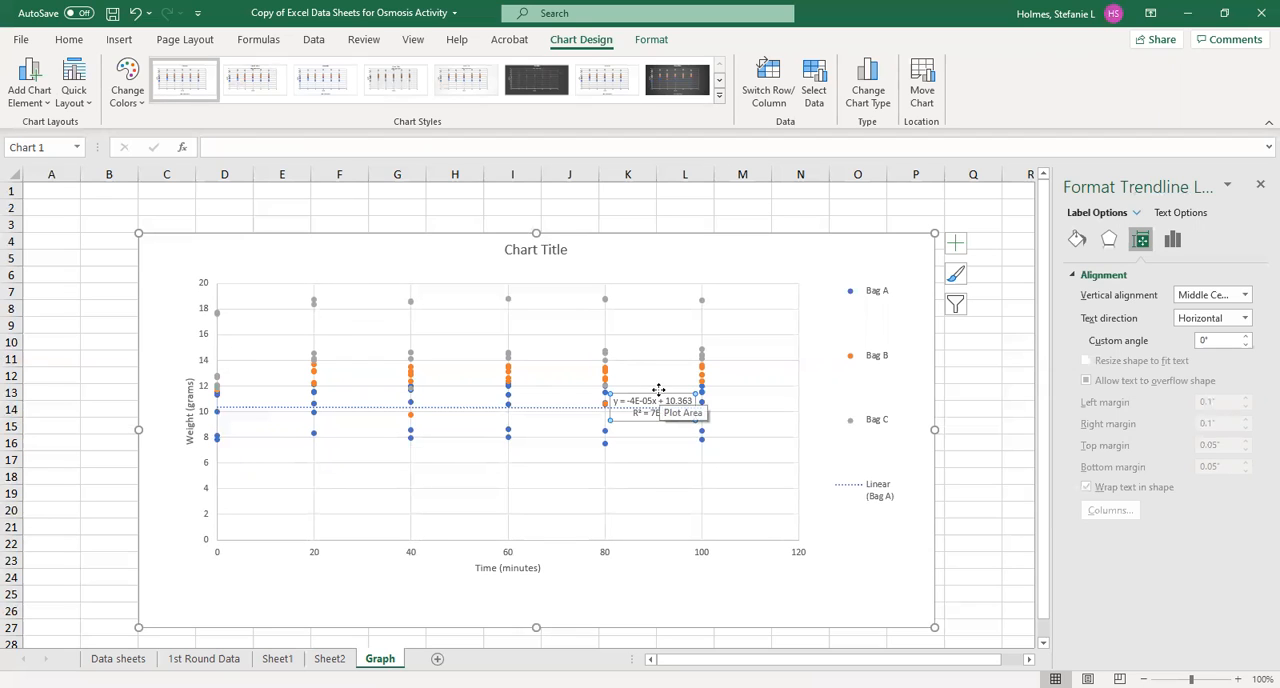
pyautogui.moveTo(657, 391); pyautogui.dragTo(277, 573)
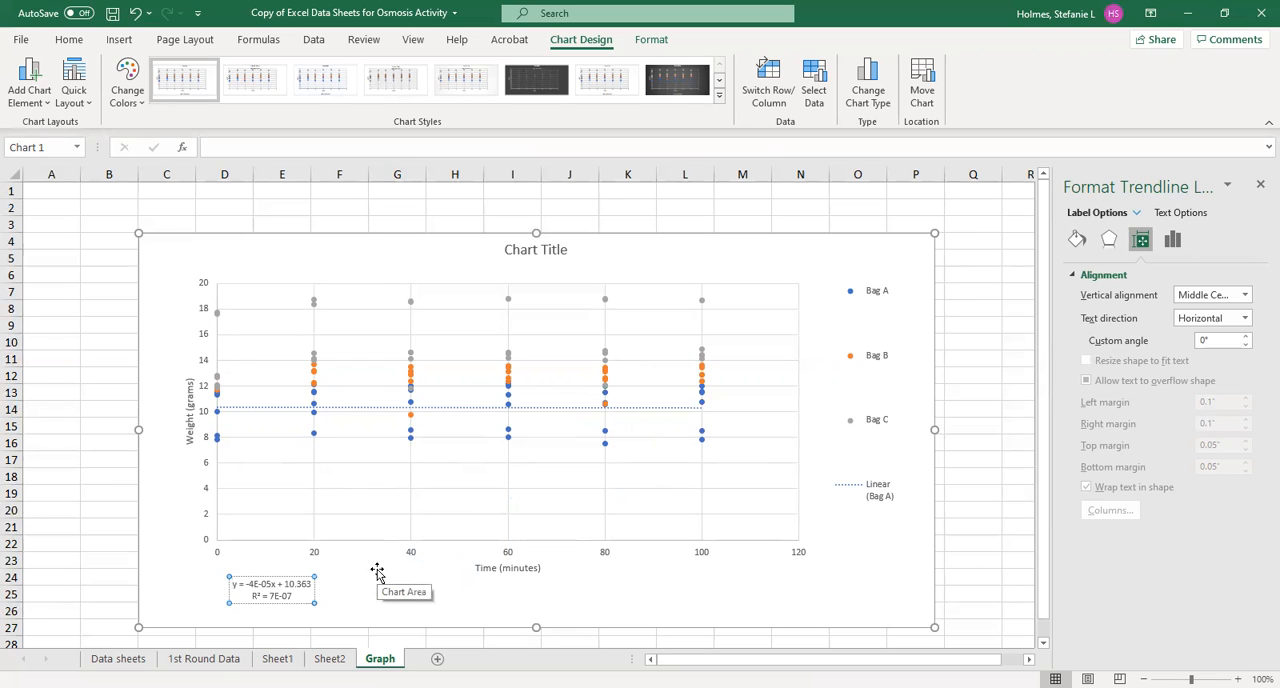
pyautogui.write('Bag A')
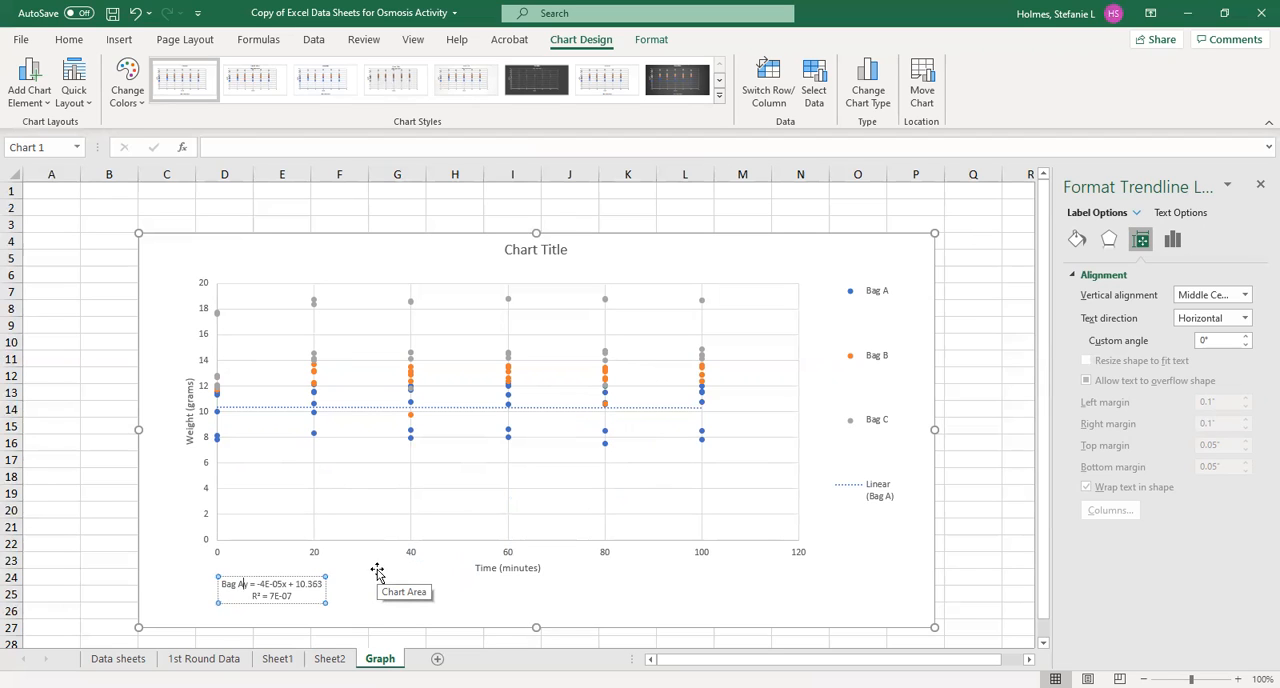
pyautogui.press('Return')
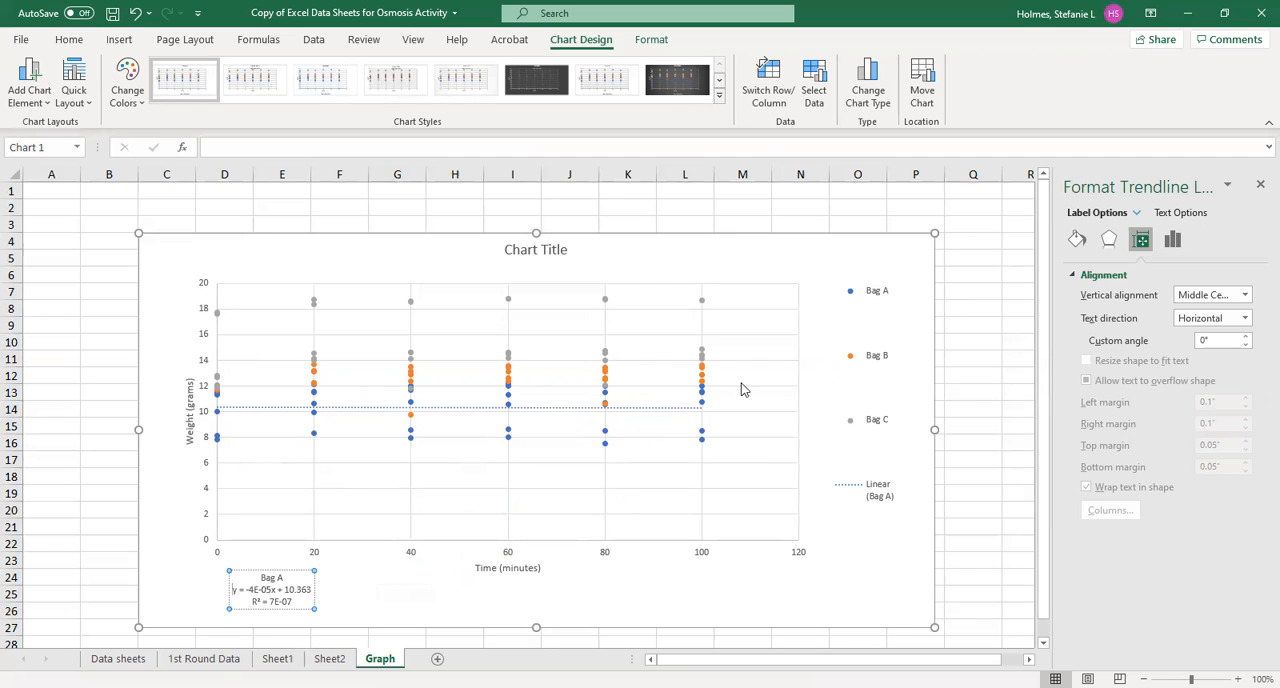
# Change the Bag A trendline's dash type to a solid line
pyautogui.click(298, 421)
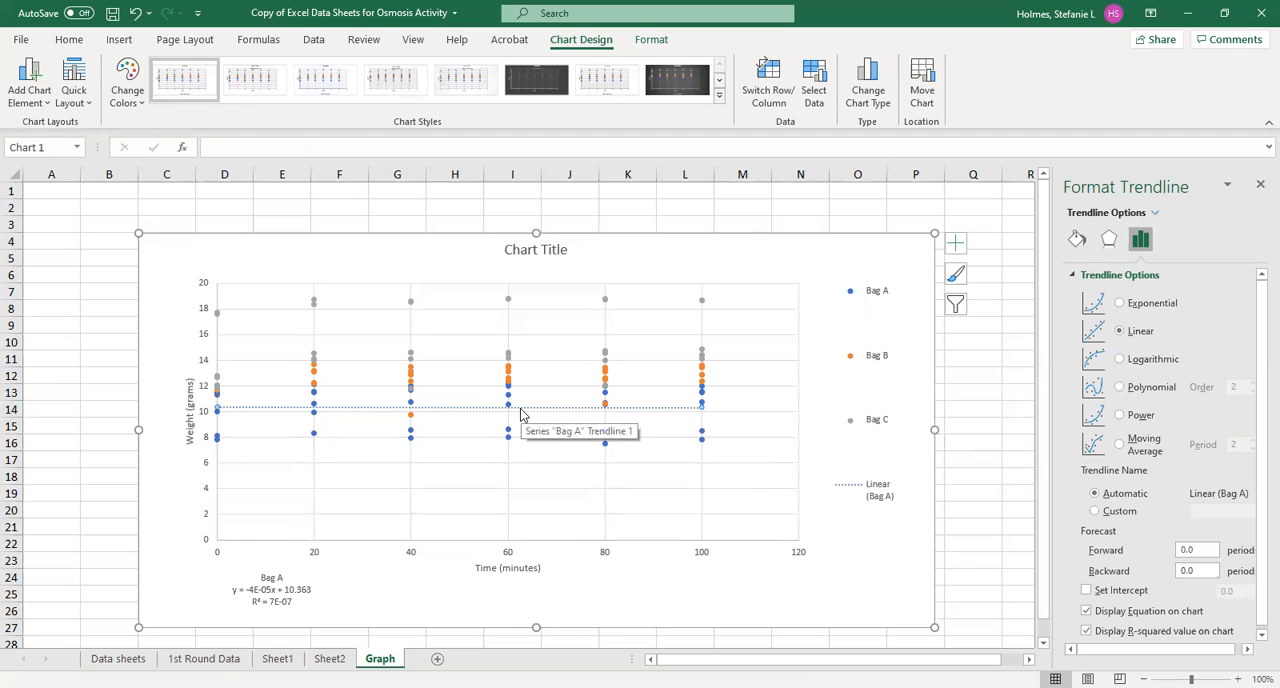
pyautogui.click(1077, 240)
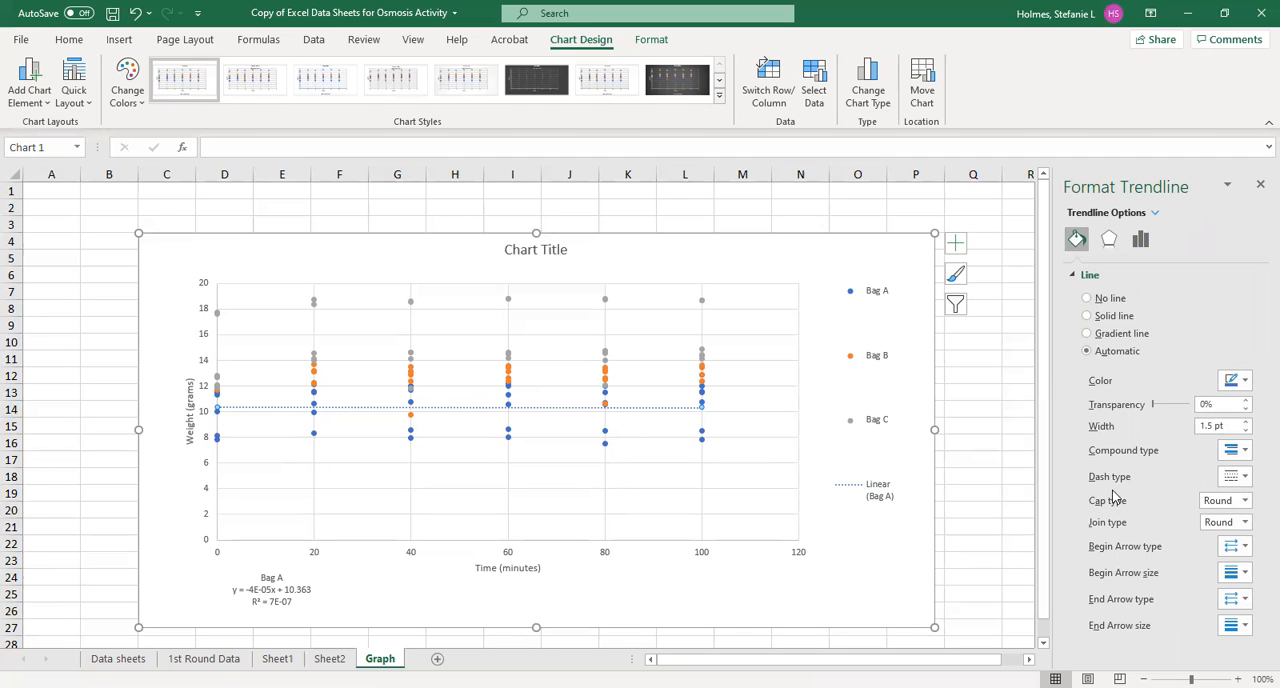
pyautogui.click(1244, 480)
pyautogui.click(1245, 500)
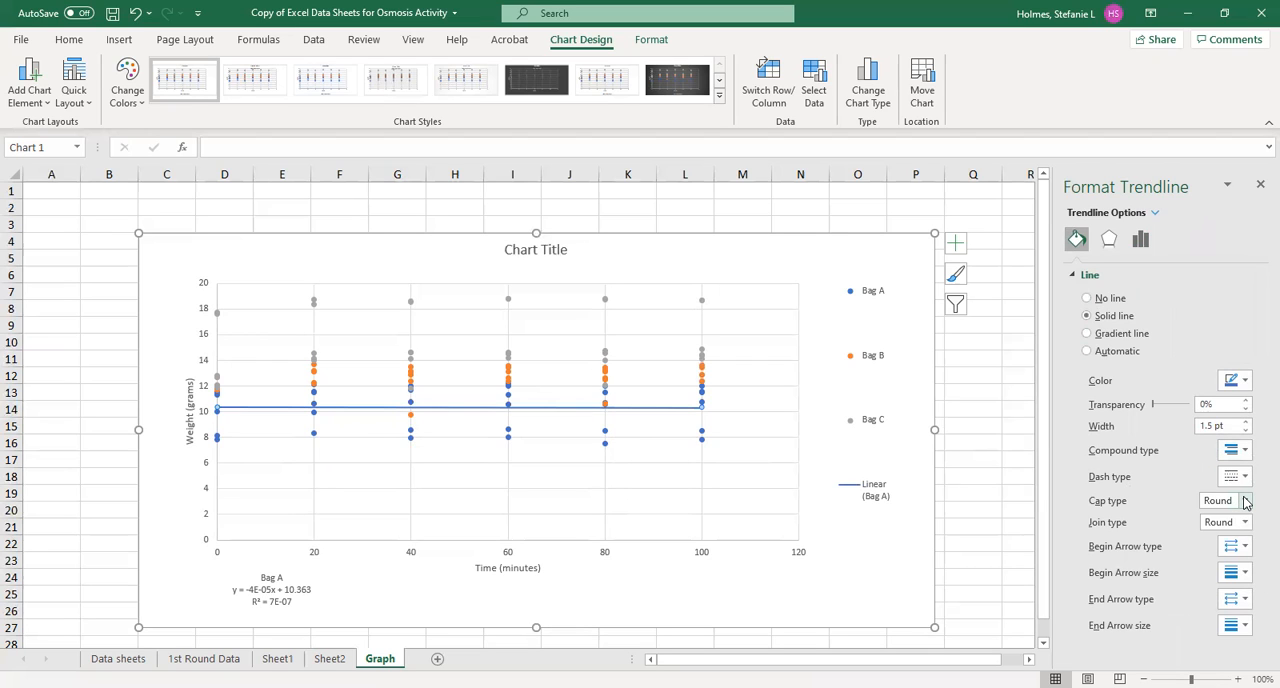
pyautogui.click(980, 407)
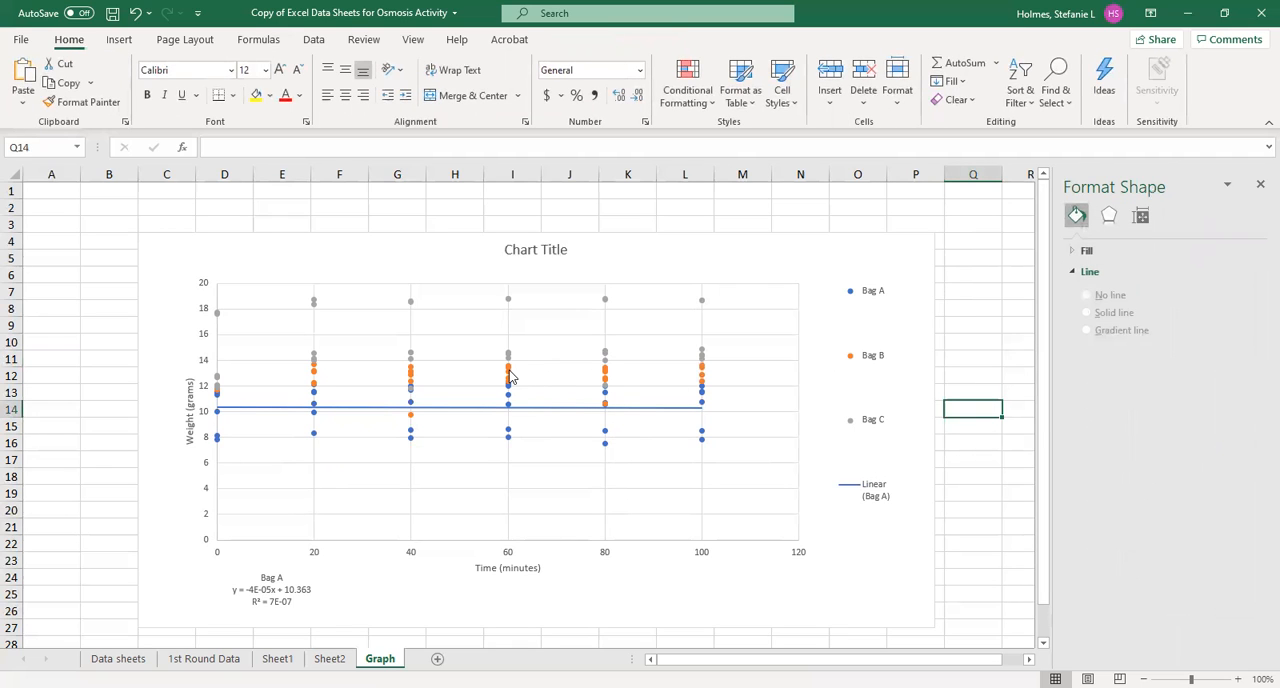
# Add a linear trendline to the Bag B series, displaying its equation and R-squared value on the chart
pyautogui.moveTo(508, 376)
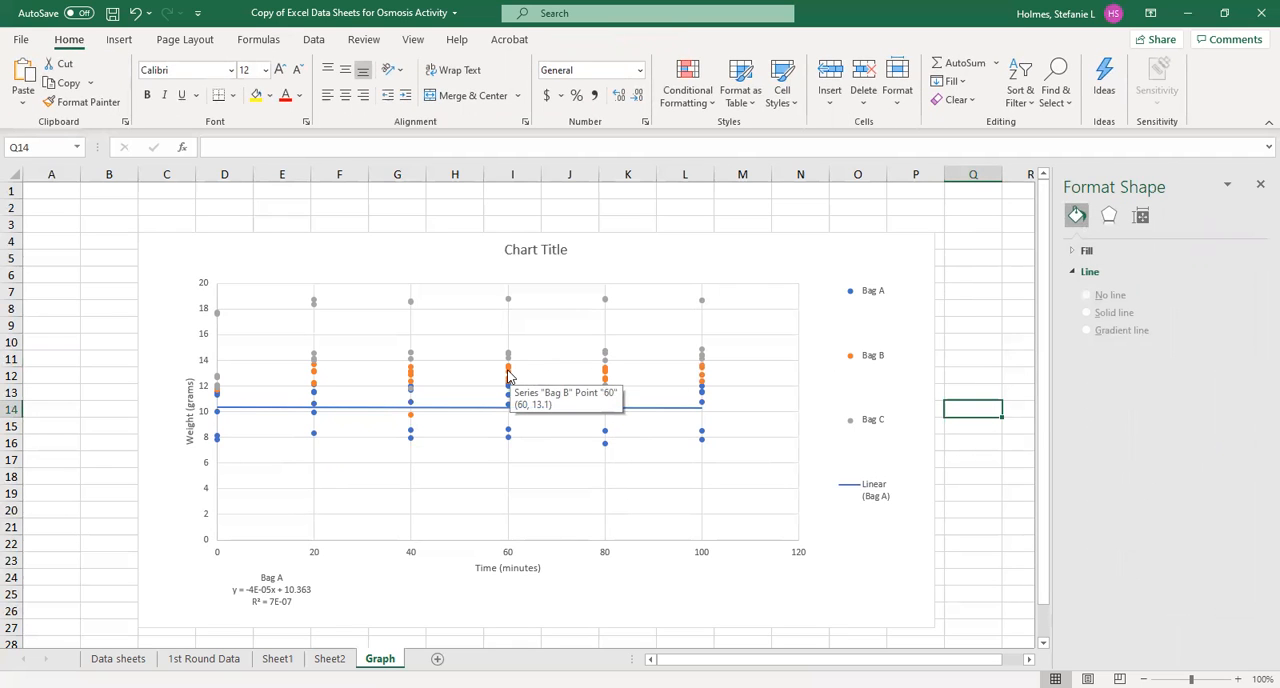
pyautogui.click(508, 376)
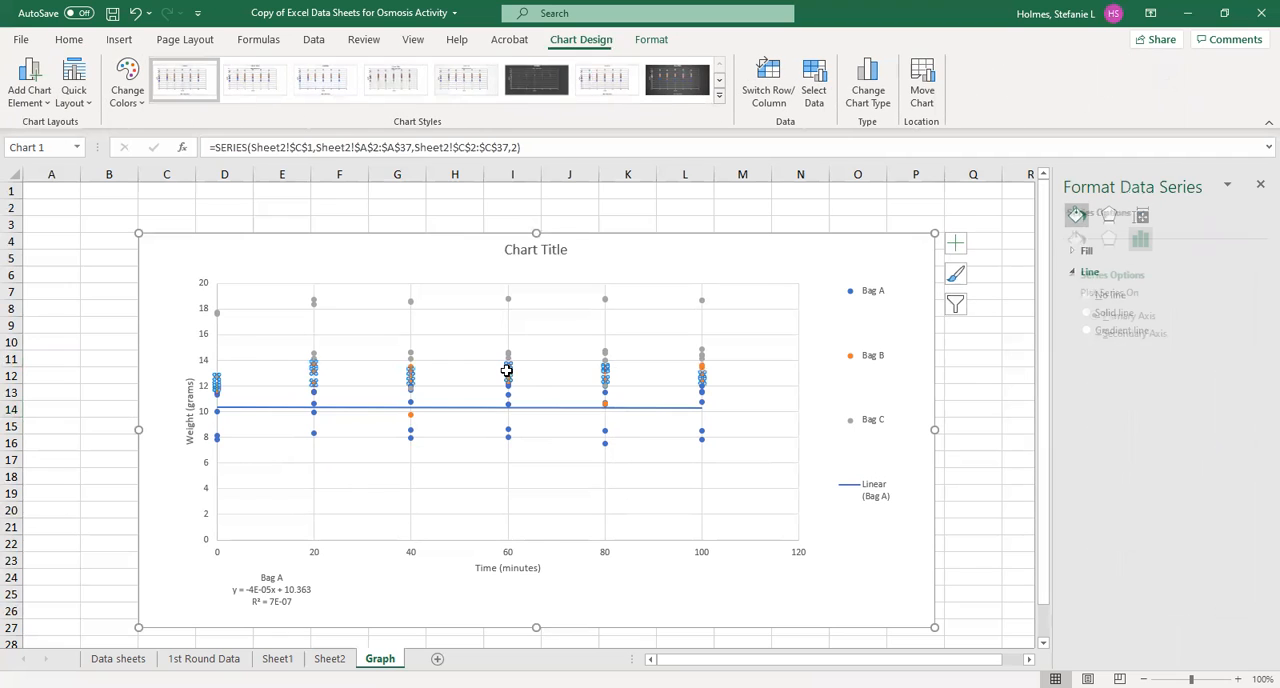
pyautogui.click(956, 246)
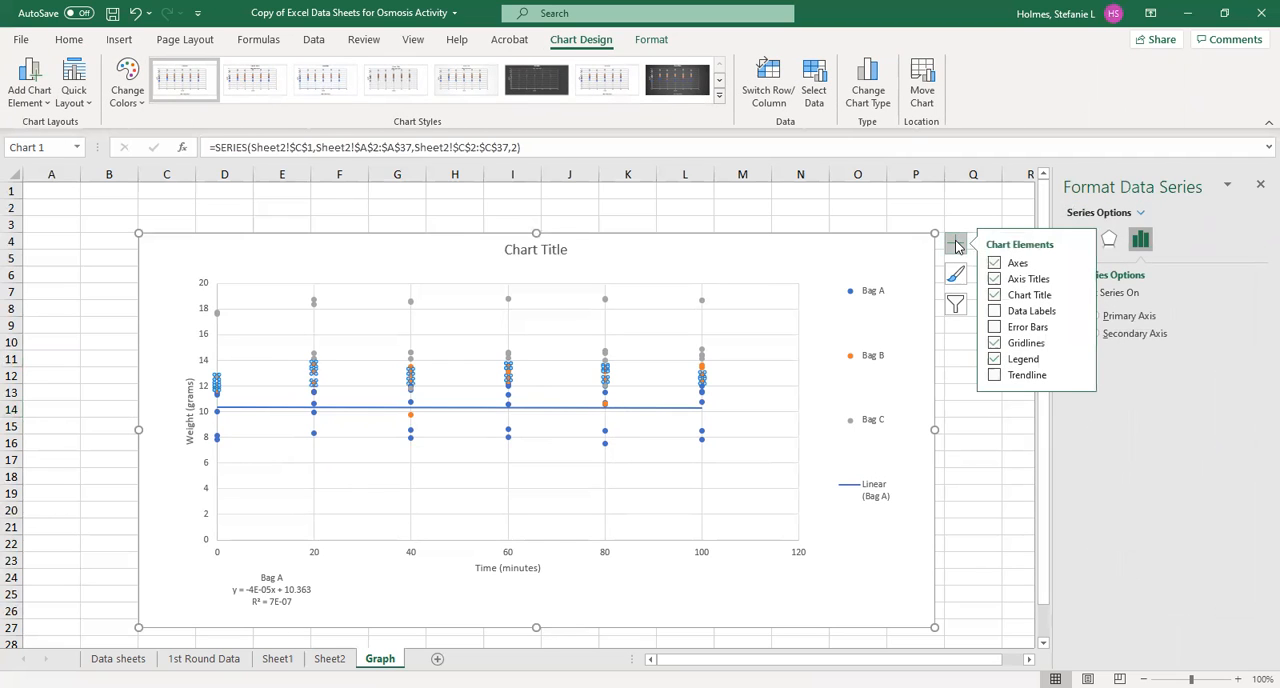
pyautogui.click(1080, 375)
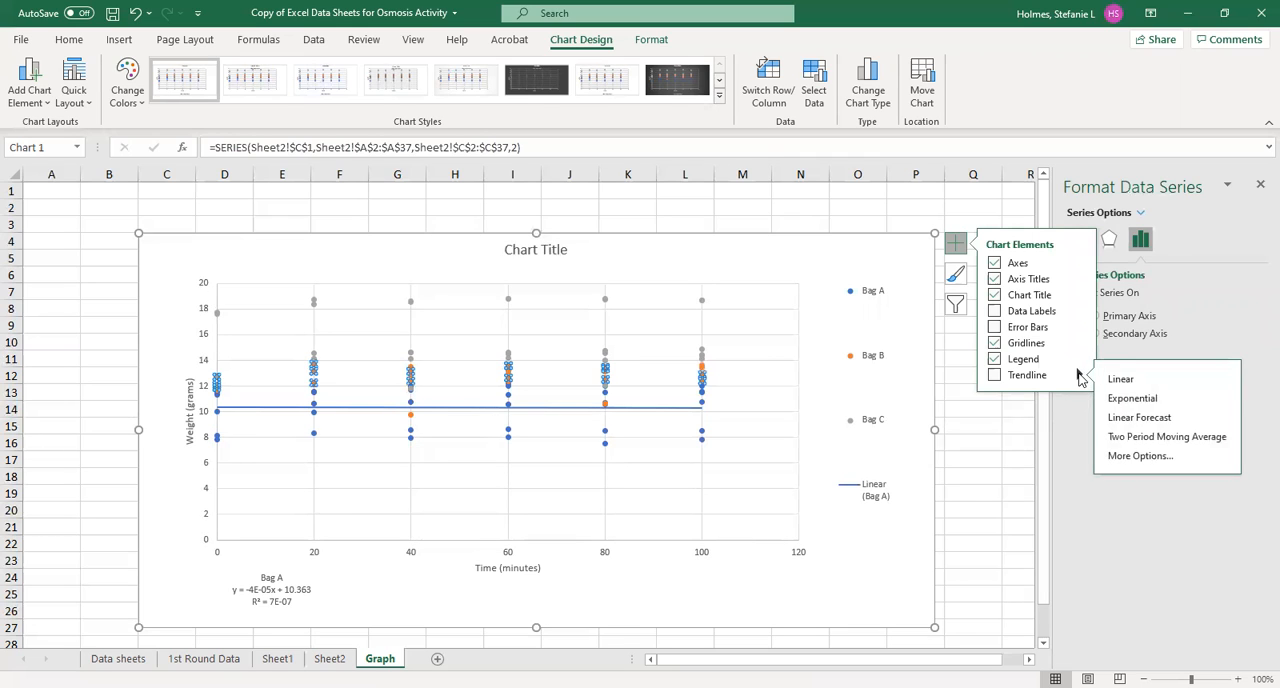
pyautogui.click(1140, 456)
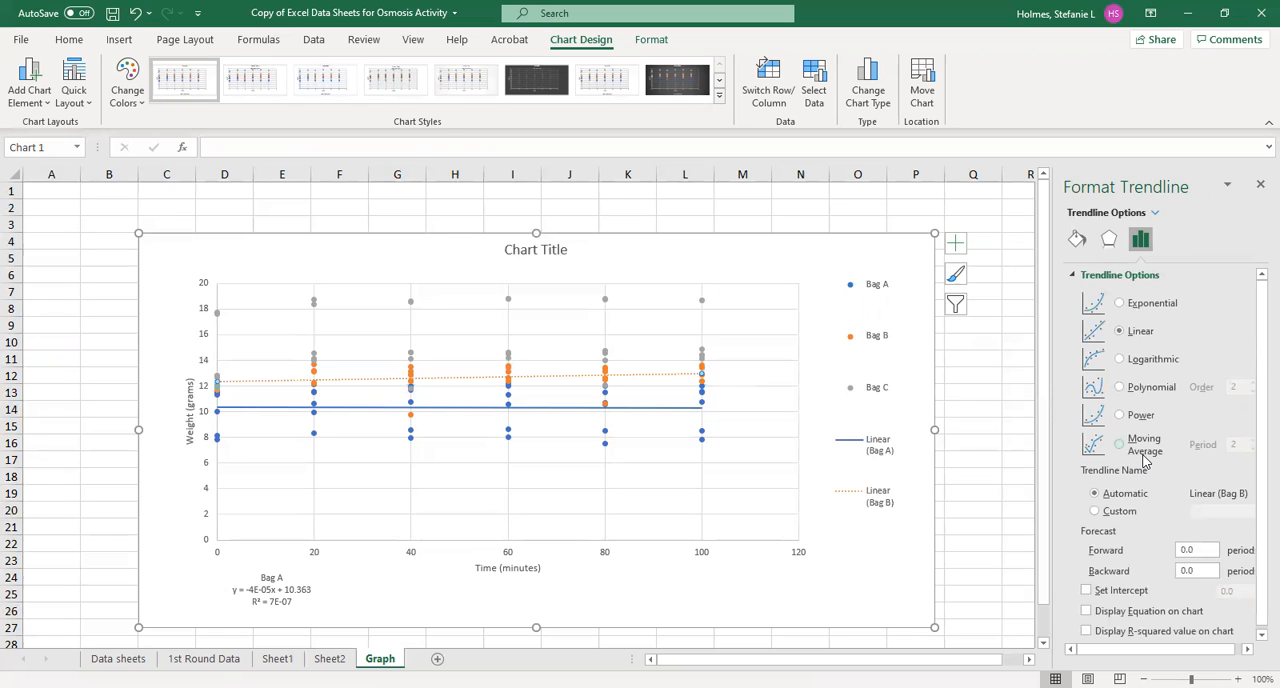
pyautogui.click(1086, 608)
pyautogui.click(1087, 628)
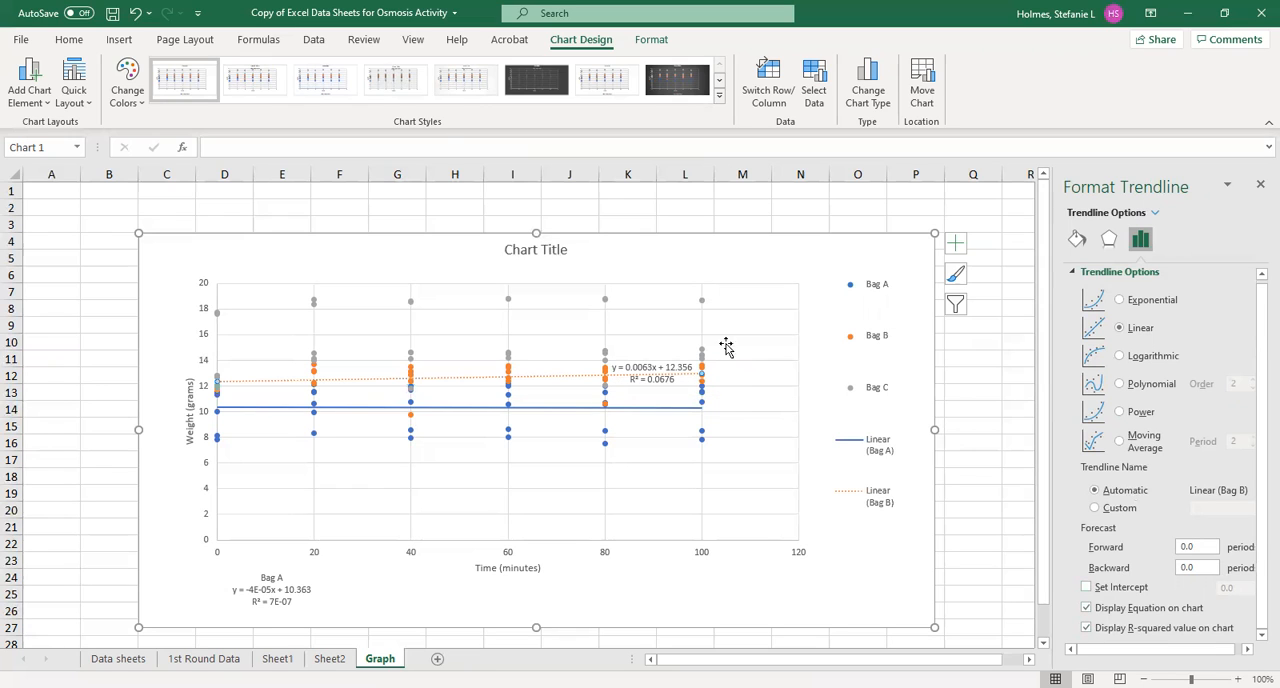
# Change the Bag B trendline's dash type to a solid line
pyautogui.click(1074, 242)
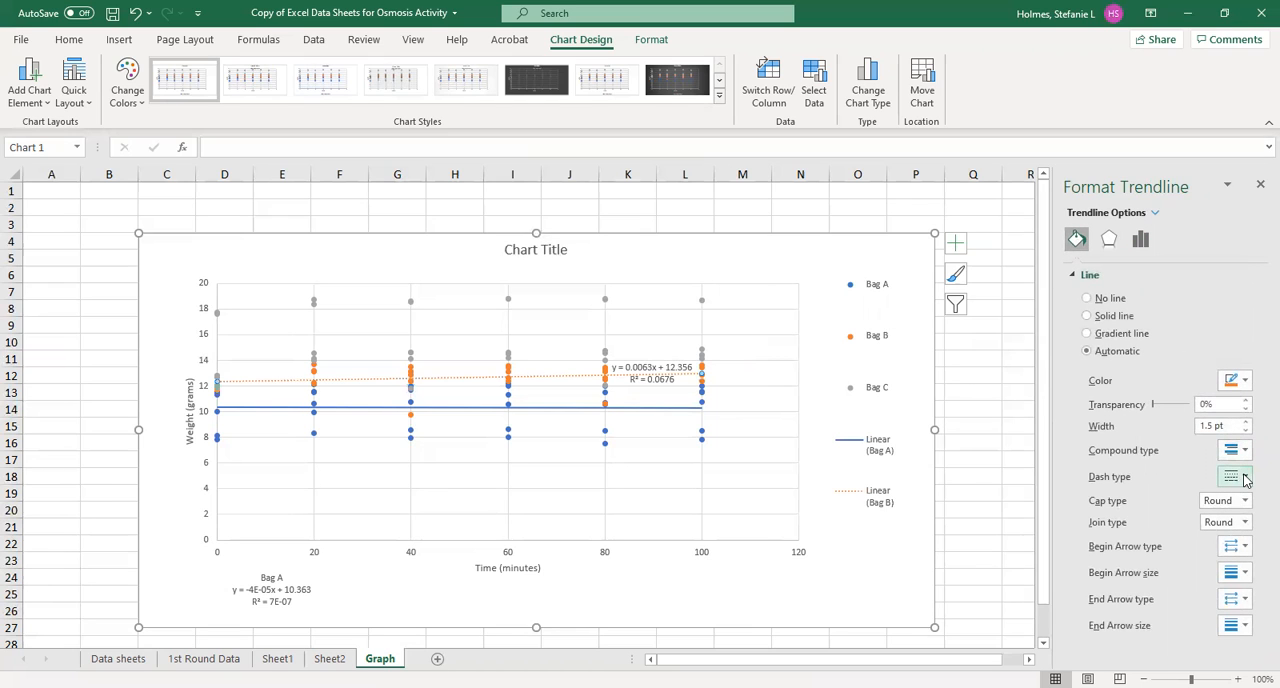
pyautogui.click(1247, 497)
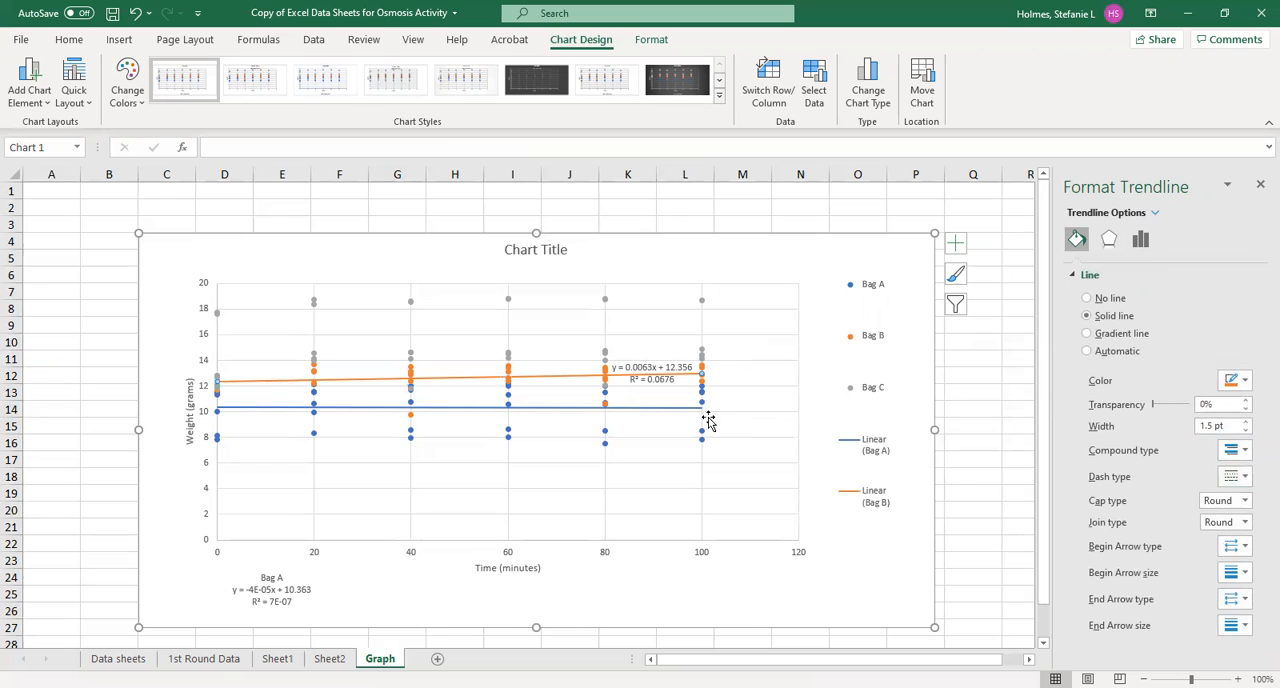
pyautogui.click(660, 333)
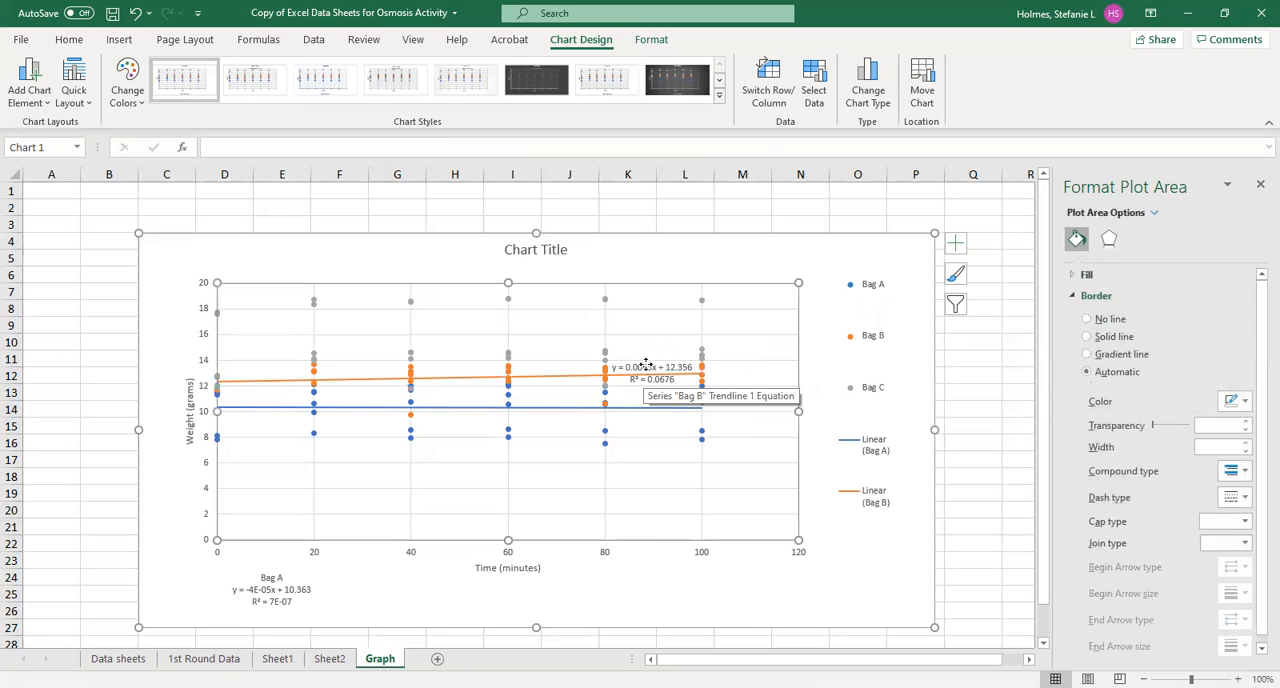
# Move the Bag B trendline equation below the plot beside the Bag A equation and head it with the line "Bag B"
pyautogui.click(646, 365)
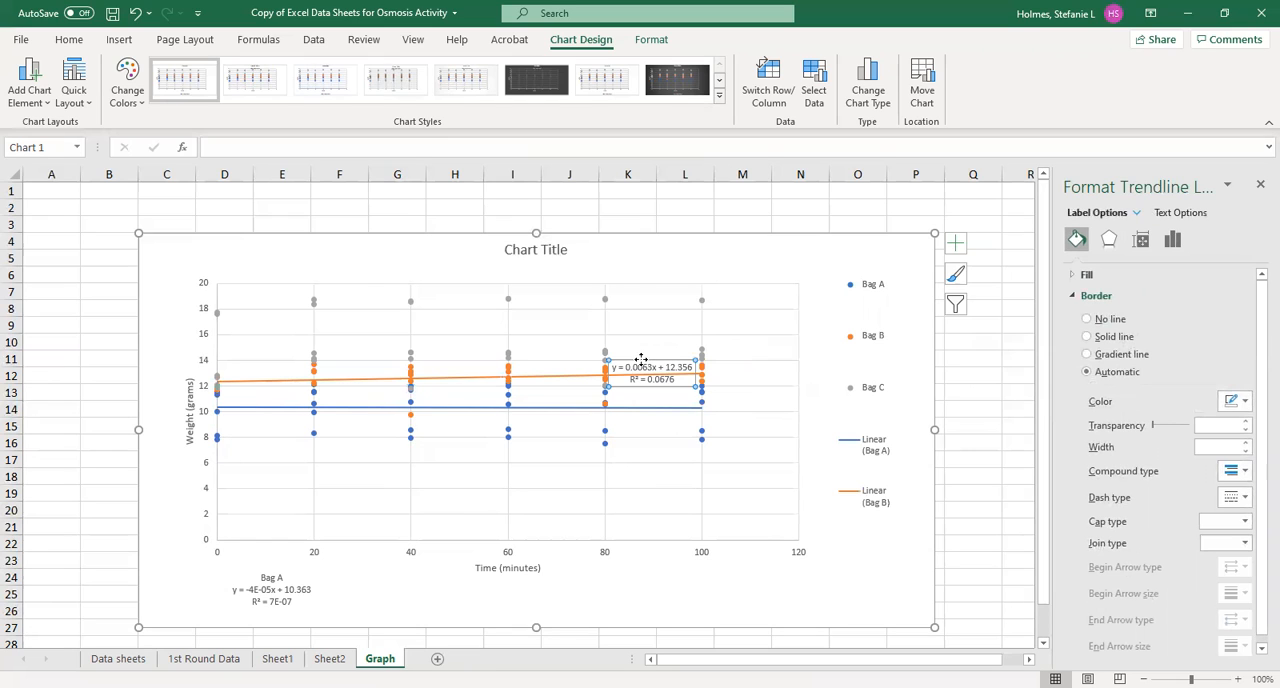
pyautogui.moveTo(641, 359); pyautogui.dragTo(389, 583)
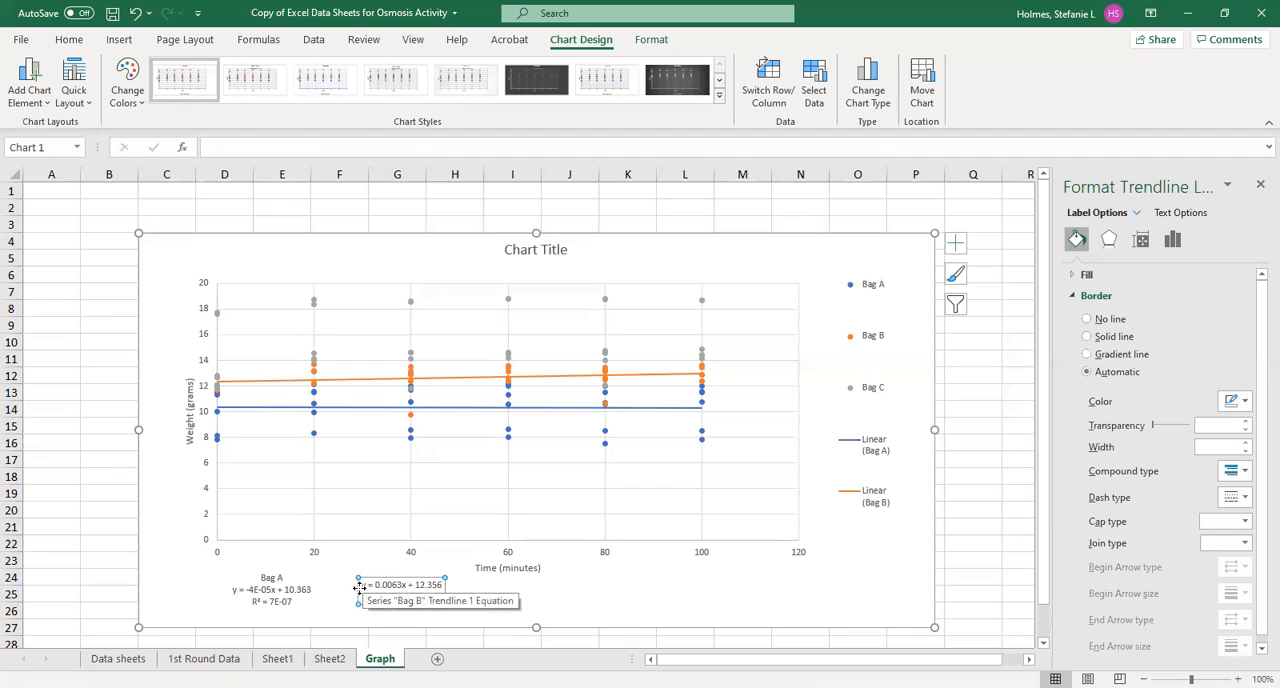
pyautogui.click(361, 586)
pyautogui.write('Bag B')
pyautogui.press('Return')
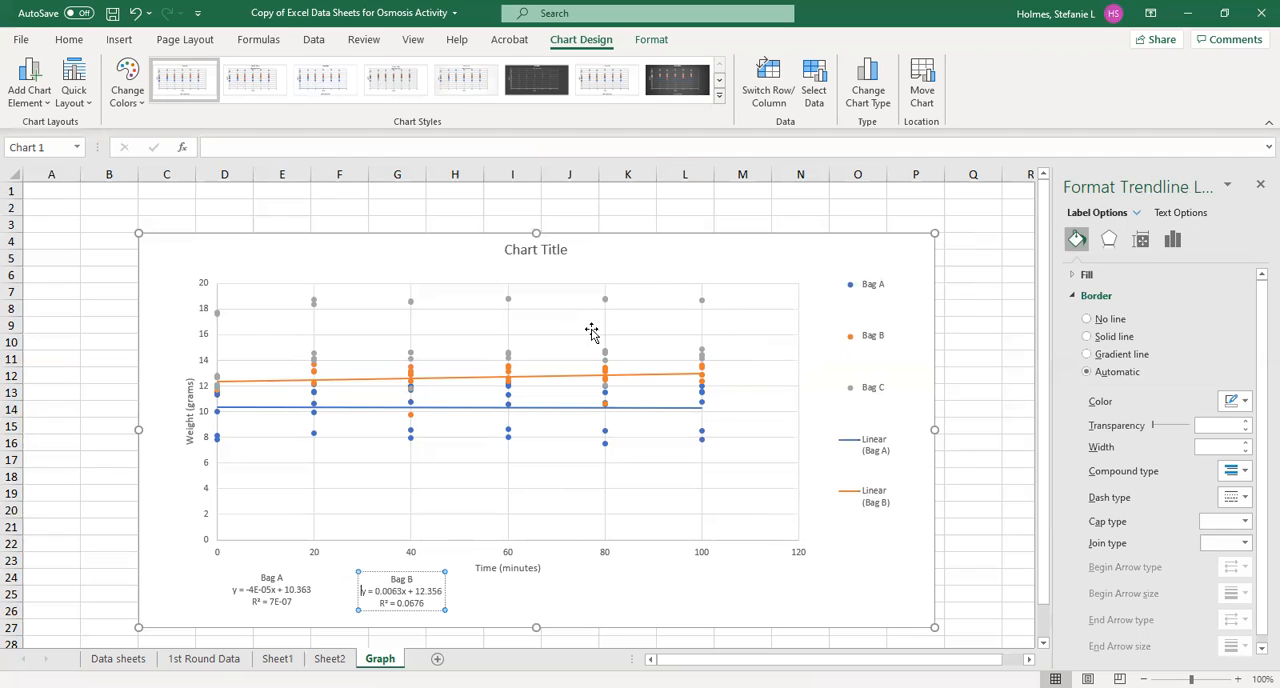
# Add a linear trendline to the Bag C series and open its formatting options
pyautogui.click(703, 358)
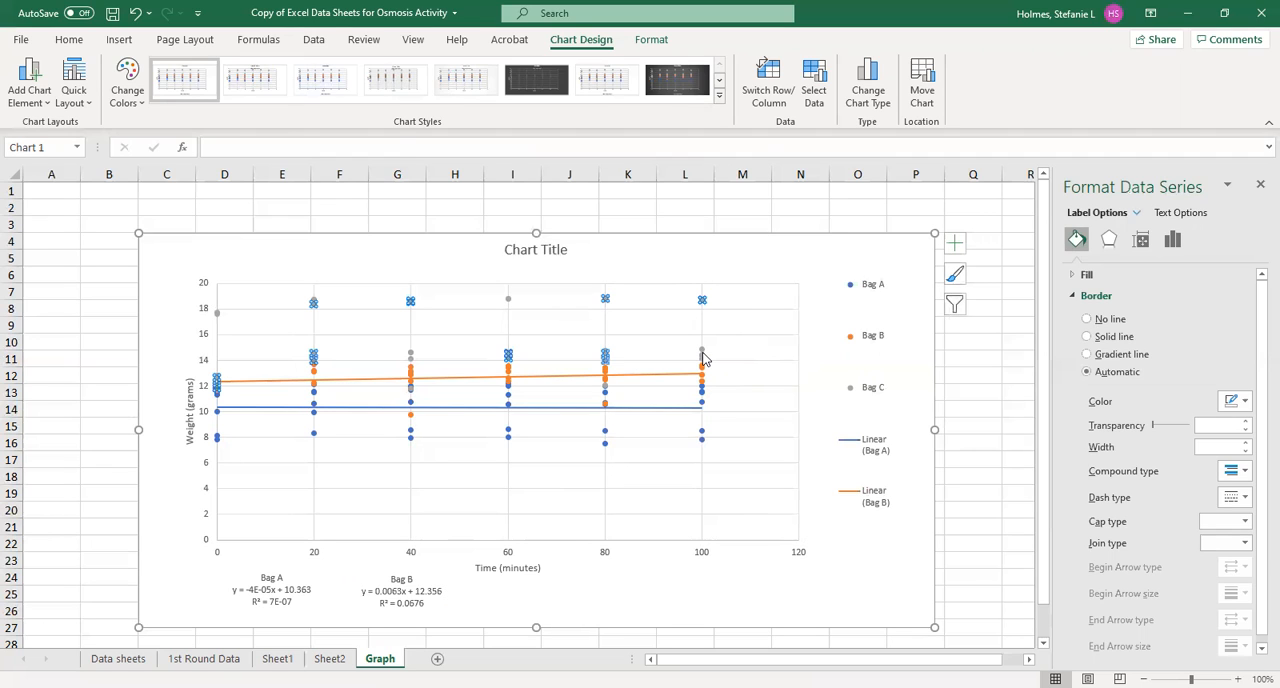
pyautogui.click(955, 243)
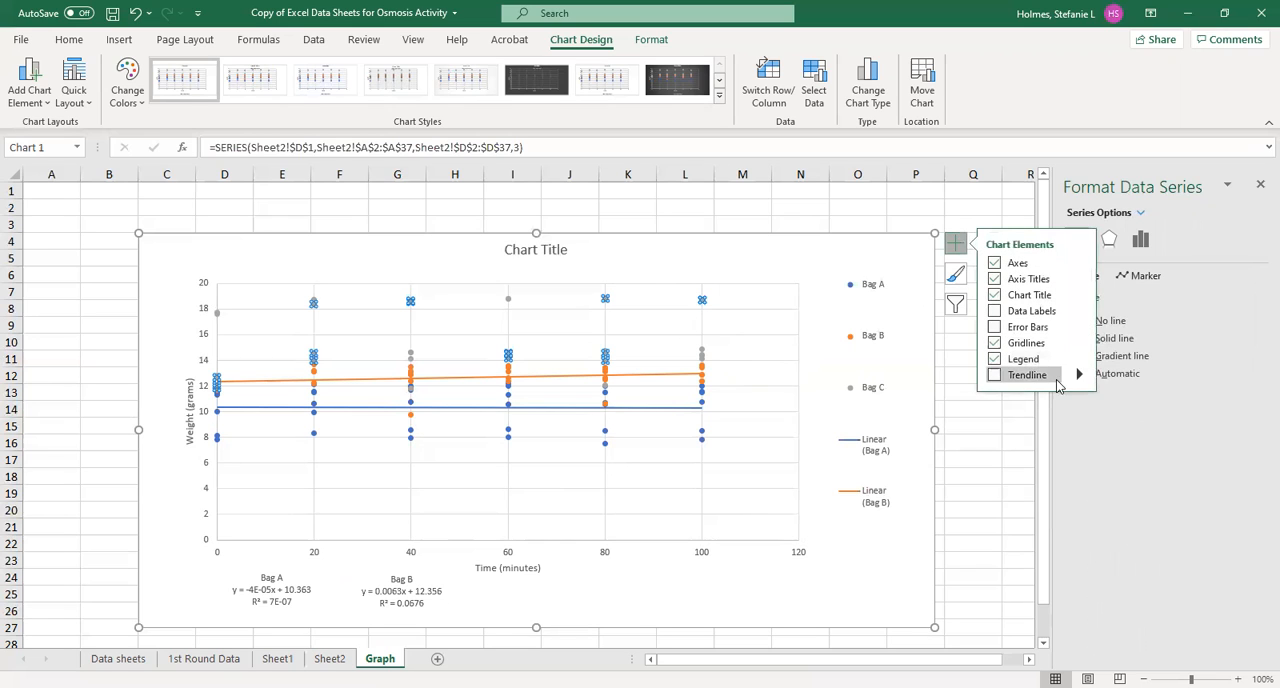
pyautogui.moveTo(1080, 378)
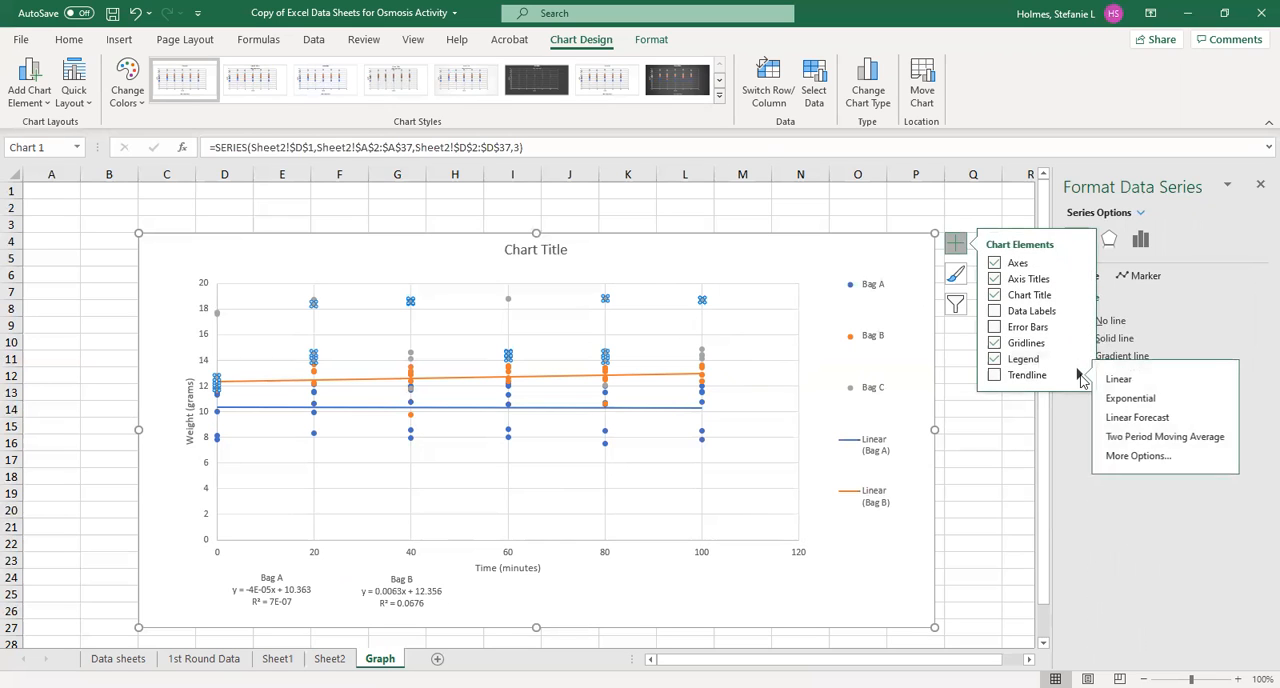
pyautogui.click(1128, 455)
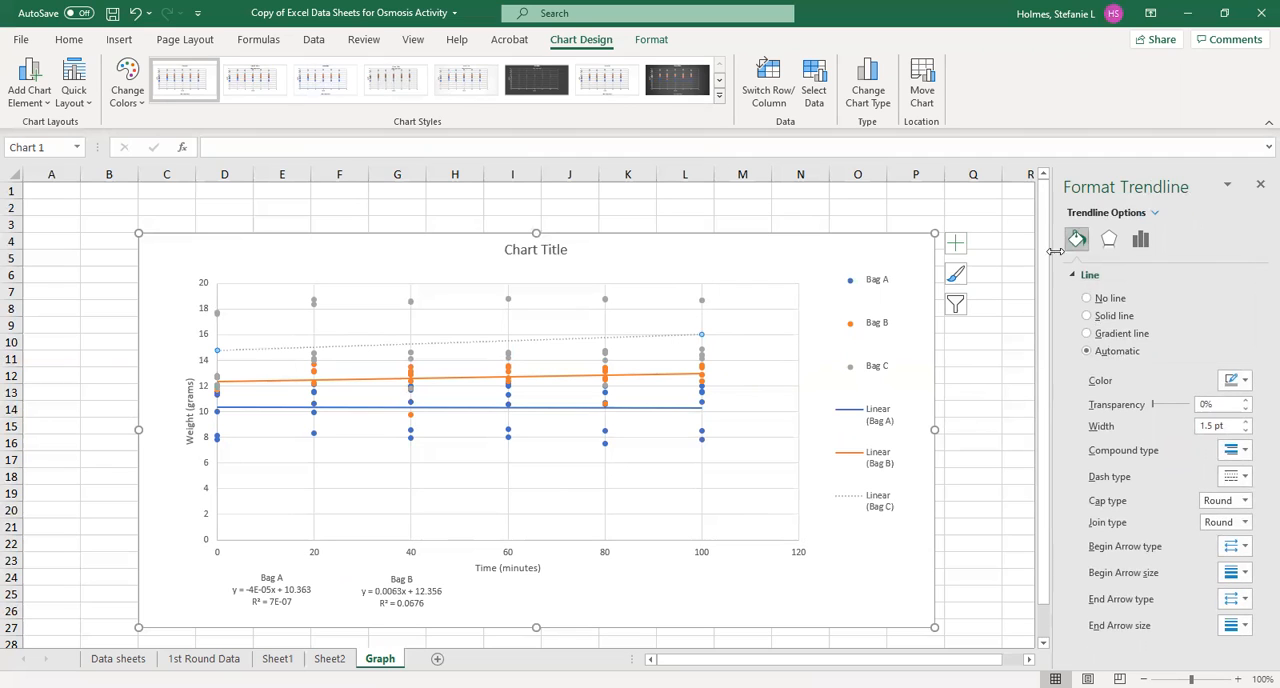
# Change the Bag C trendline's dash type to a solid line and display its equation and R-squared value on the chart
pyautogui.click(1243, 487)
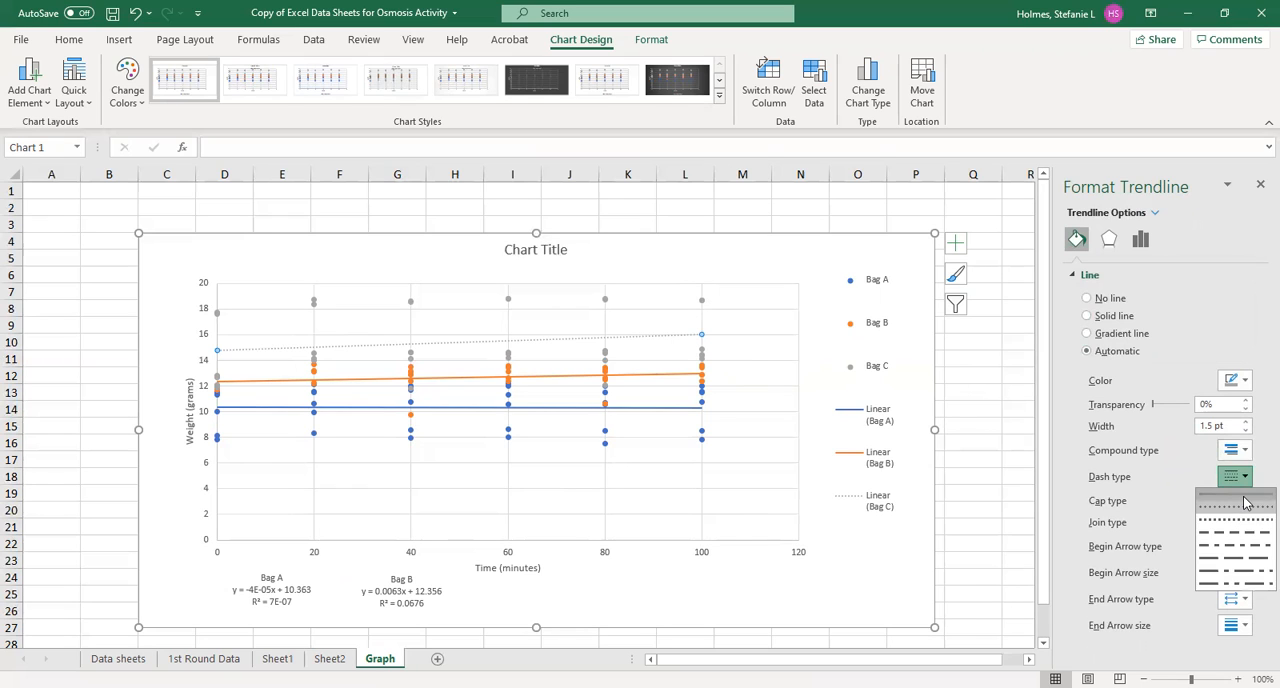
pyautogui.click(1238, 495)
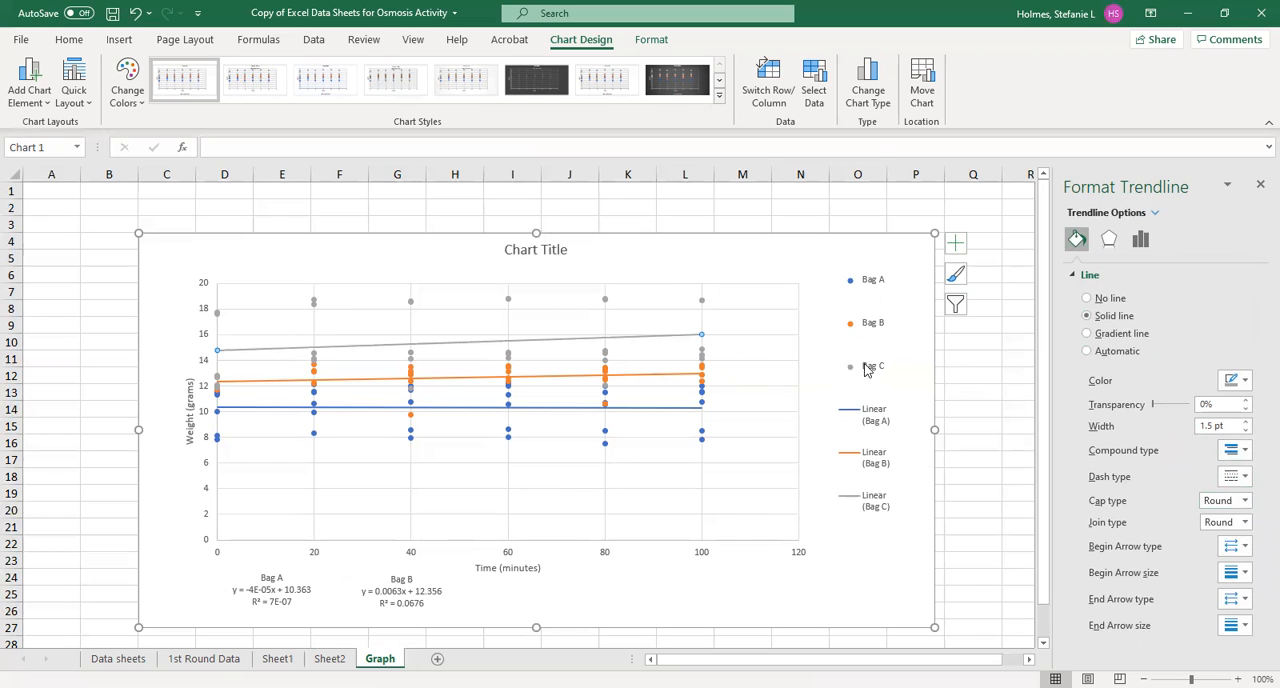
pyautogui.click(1141, 242)
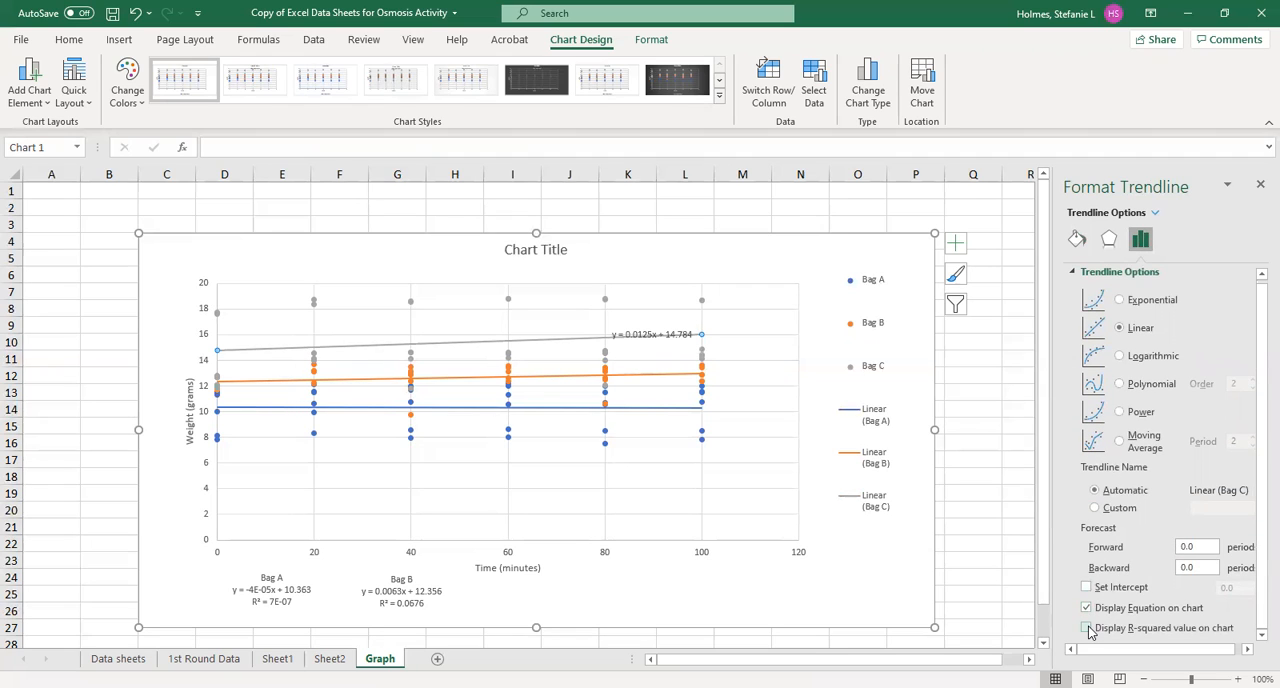
pyautogui.click(1087, 628)
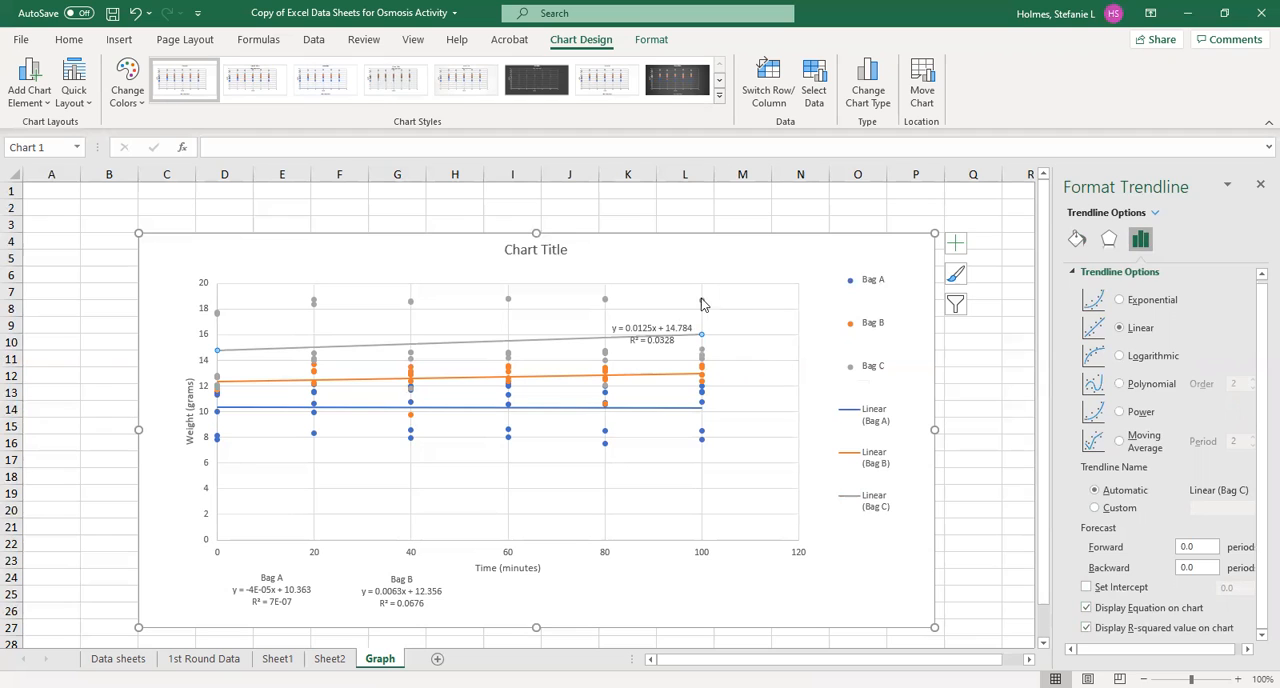
# Move the Bag C trendline equation below the plot, beyond the Bag B equation, and head it with the line "Bag C"
pyautogui.click(648, 330)
pyautogui.moveTo(655, 318); pyautogui.dragTo(599, 578)
pyautogui.click(559, 588)
pyautogui.write('Bag C')
pyautogui.press('Return')
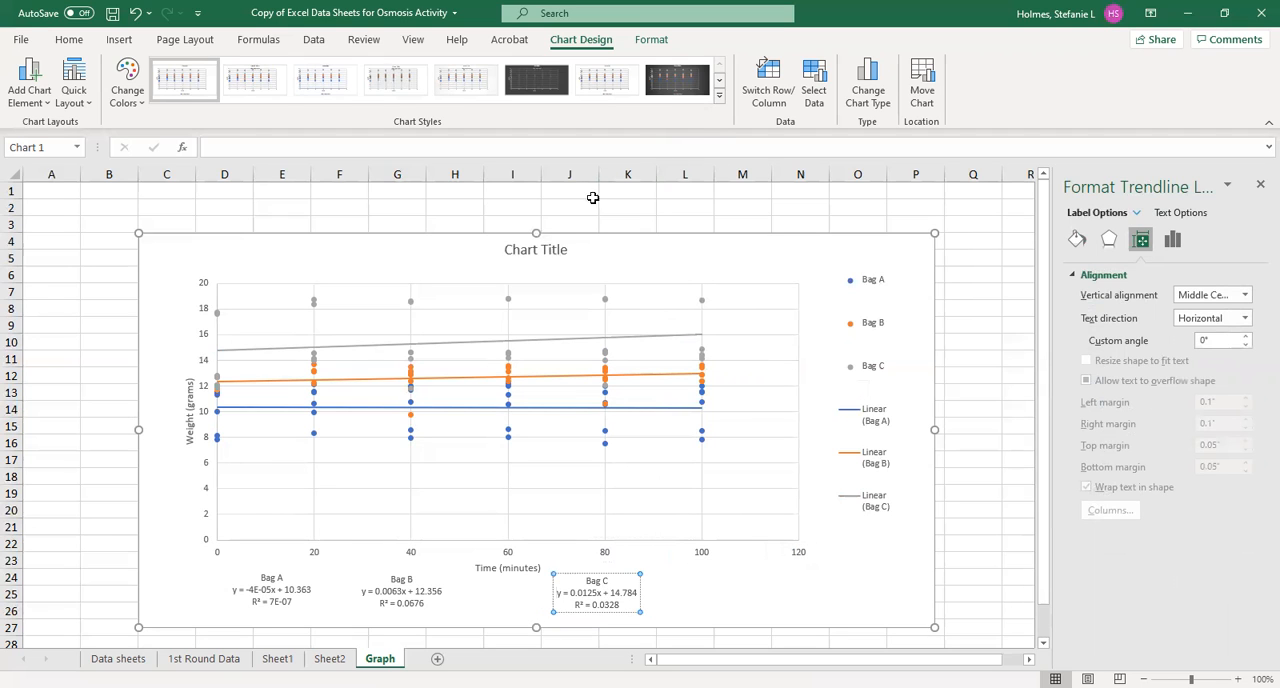
# Move the chart up to row 1 of the sheet and extend its lower edge down to row 27
pyautogui.moveTo(576, 245); pyautogui.dragTo(569, 198)
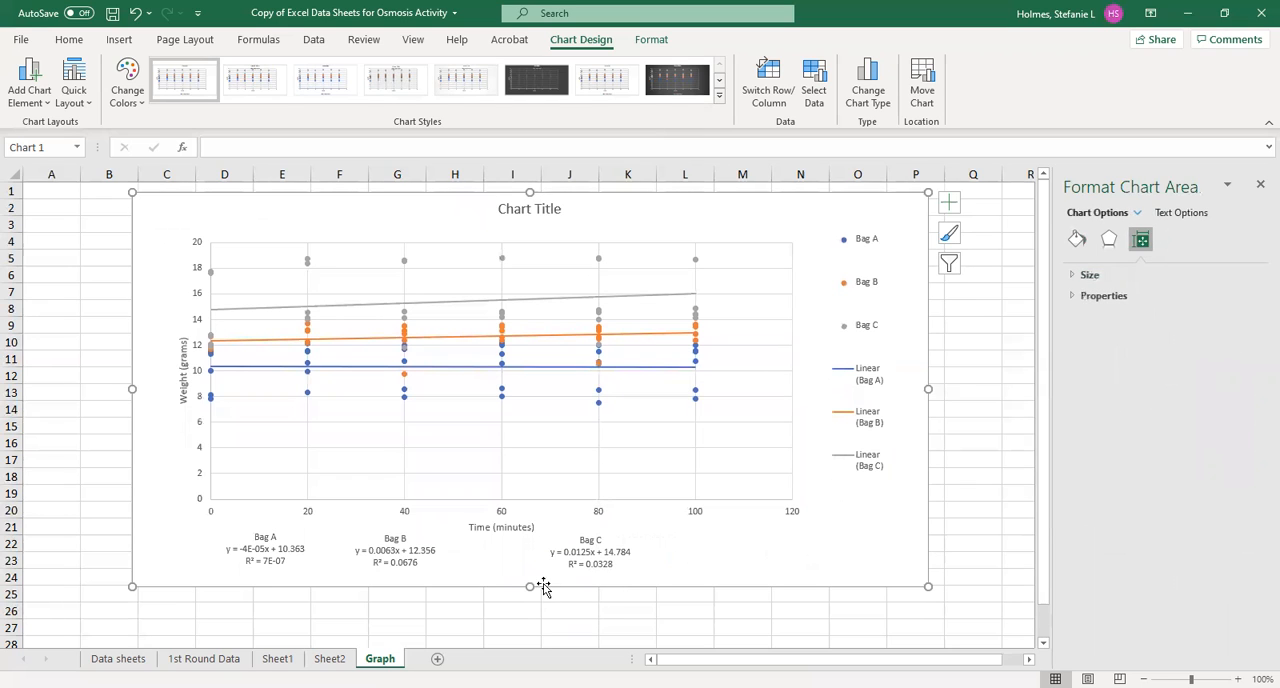
pyautogui.moveTo(529, 587); pyautogui.dragTo(529, 626)
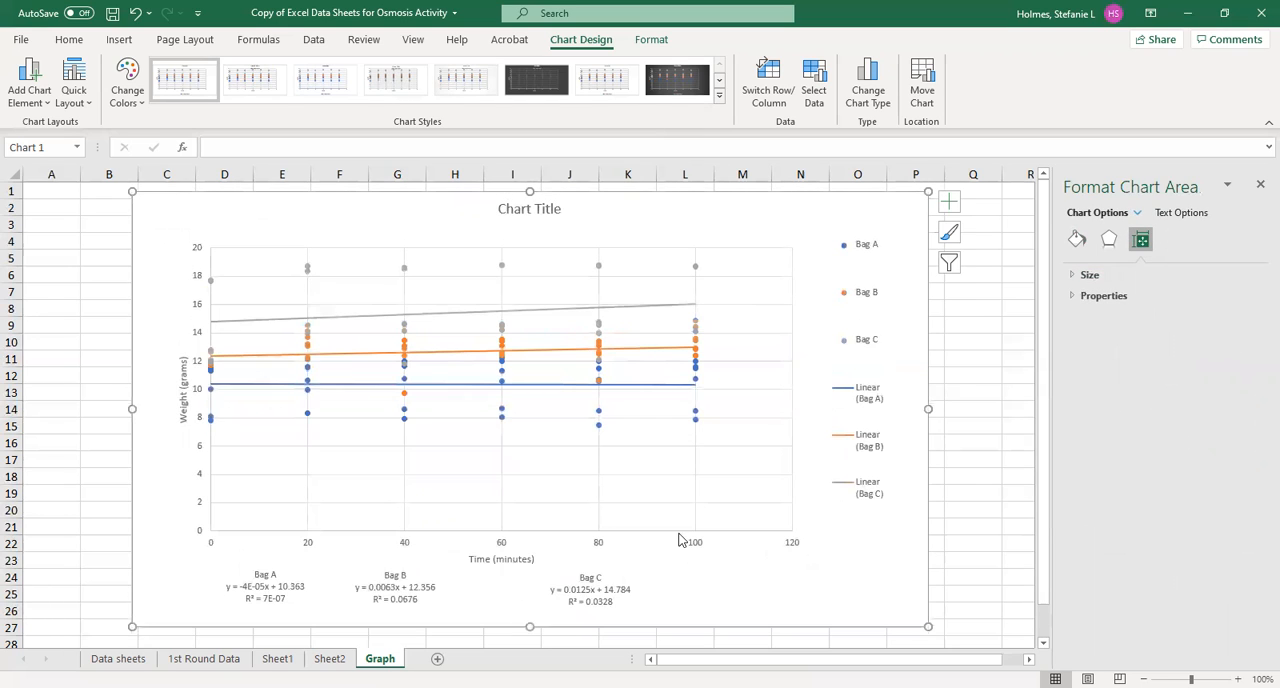
# Shrink the plot area inside the chart and line up the Bag A and Bag C equations evenly on either side of Bag B's
pyautogui.click(672, 474)
pyautogui.click(780, 525)
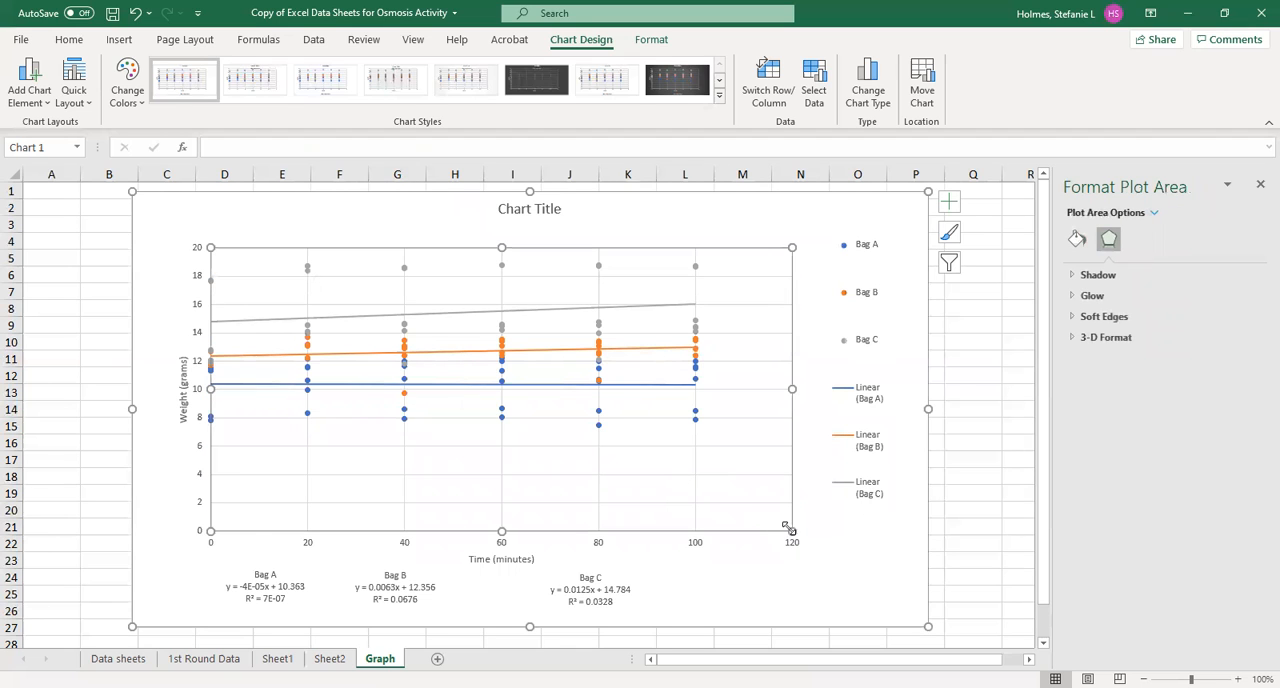
pyautogui.moveTo(791, 531); pyautogui.dragTo(765, 494)
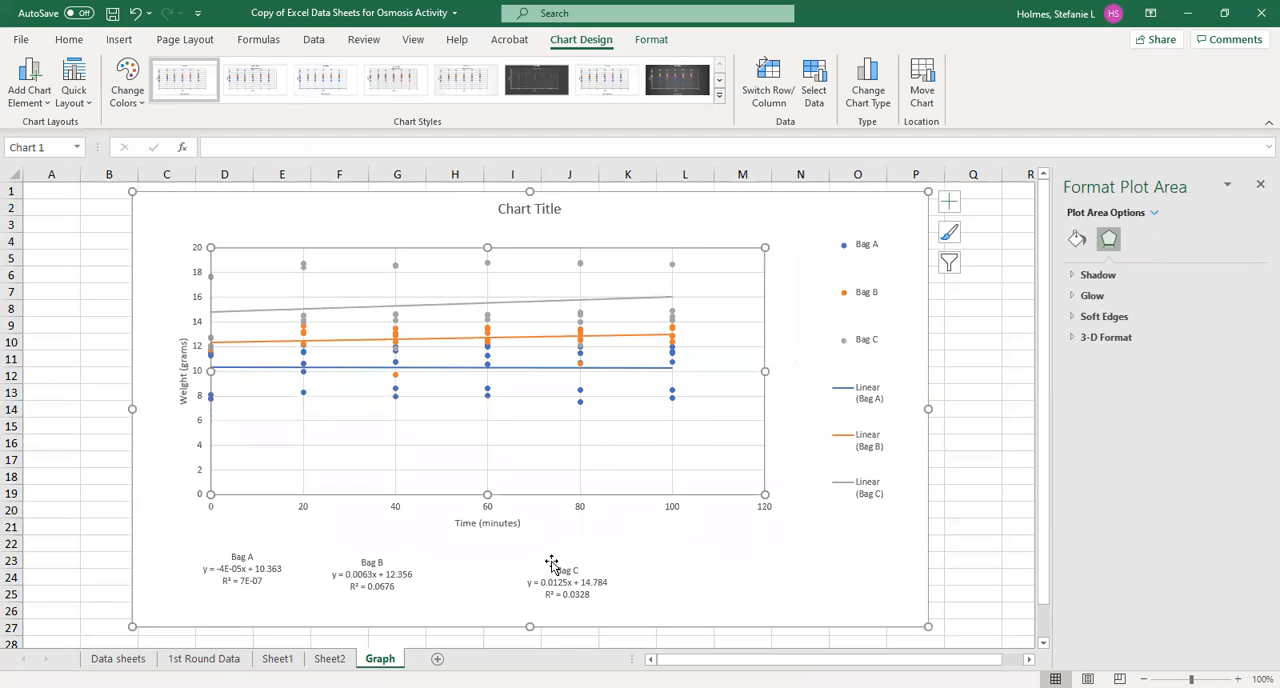
pyautogui.moveTo(573, 581); pyautogui.dragTo(492, 570)
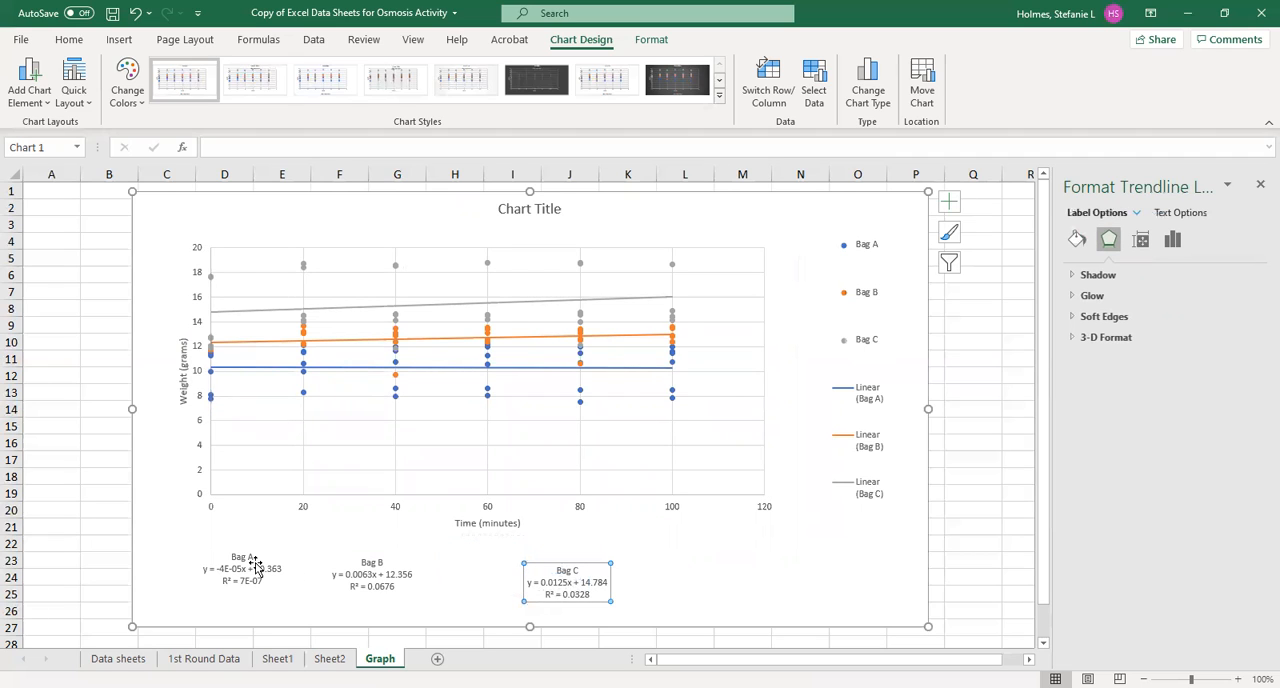
pyautogui.moveTo(251, 570); pyautogui.dragTo(278, 581)
# Replace the placeholder chart title with "Weight vs. Time"
pyautogui.click(542, 213)
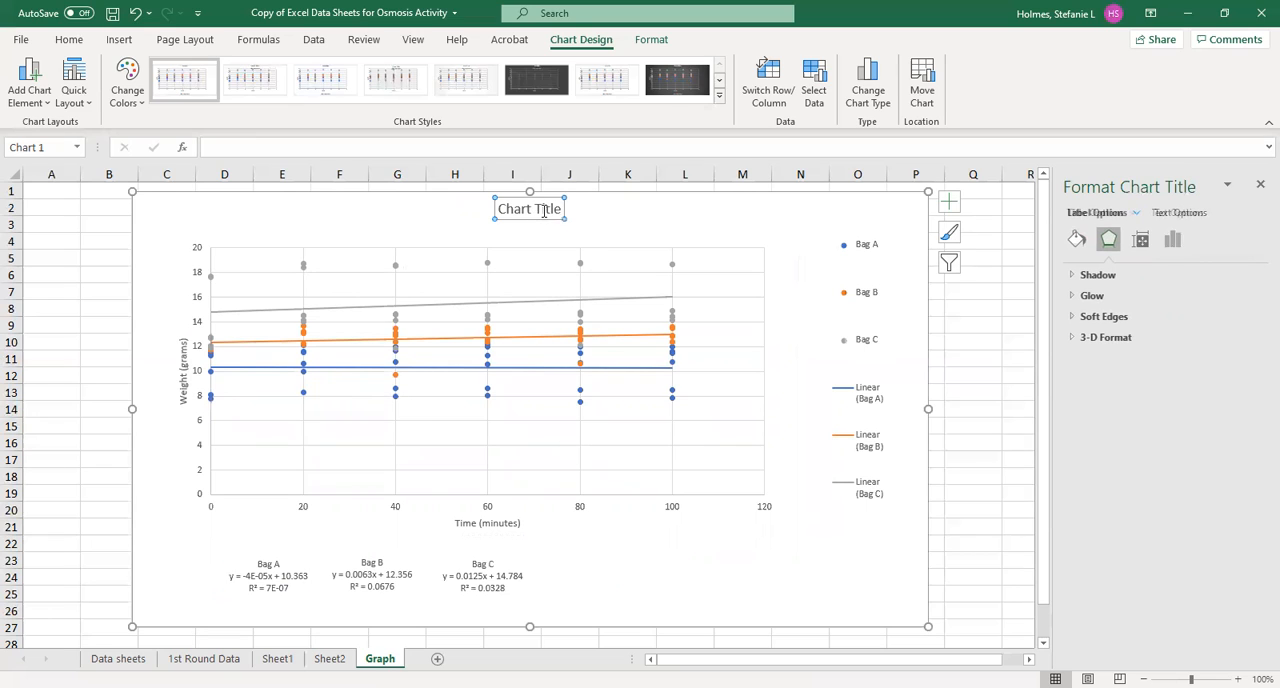
pyautogui.moveTo(561, 208); pyautogui.dragTo(477, 235)
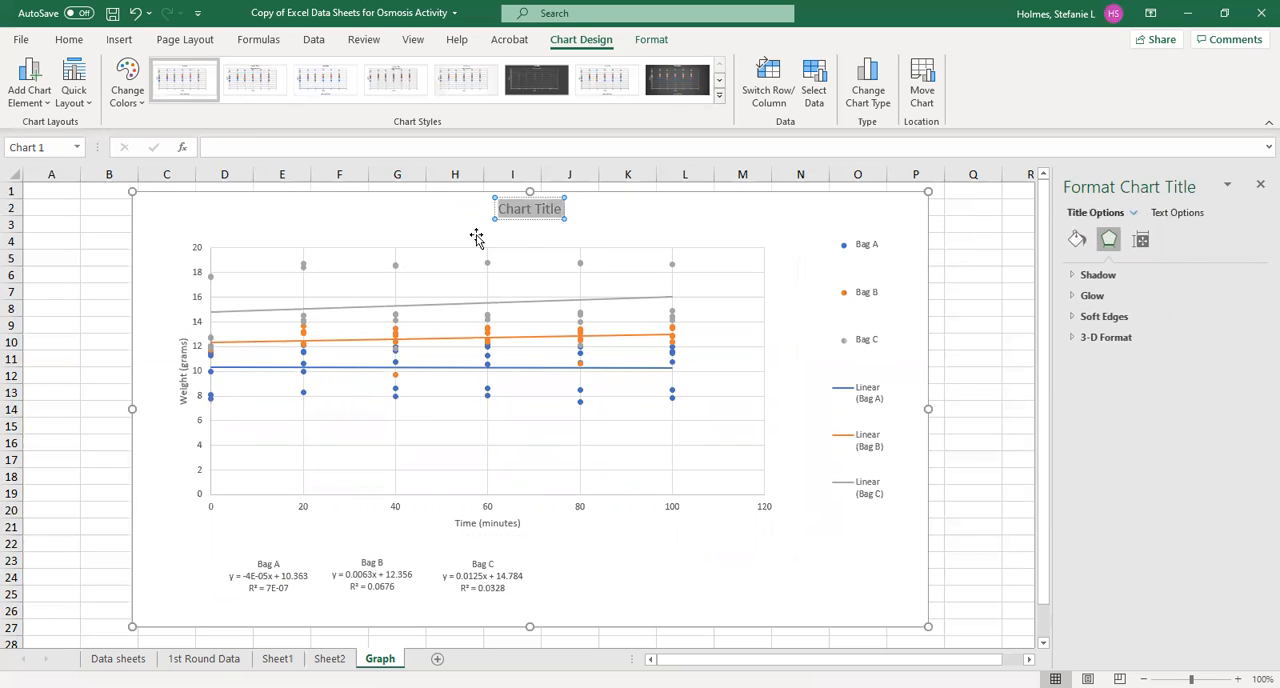
pyautogui.write('Weogh')
pyautogui.press('BackSpace')
pyautogui.press('BackSpace')
pyautogui.press('BackSpace')
pyautogui.write('ight Vs')
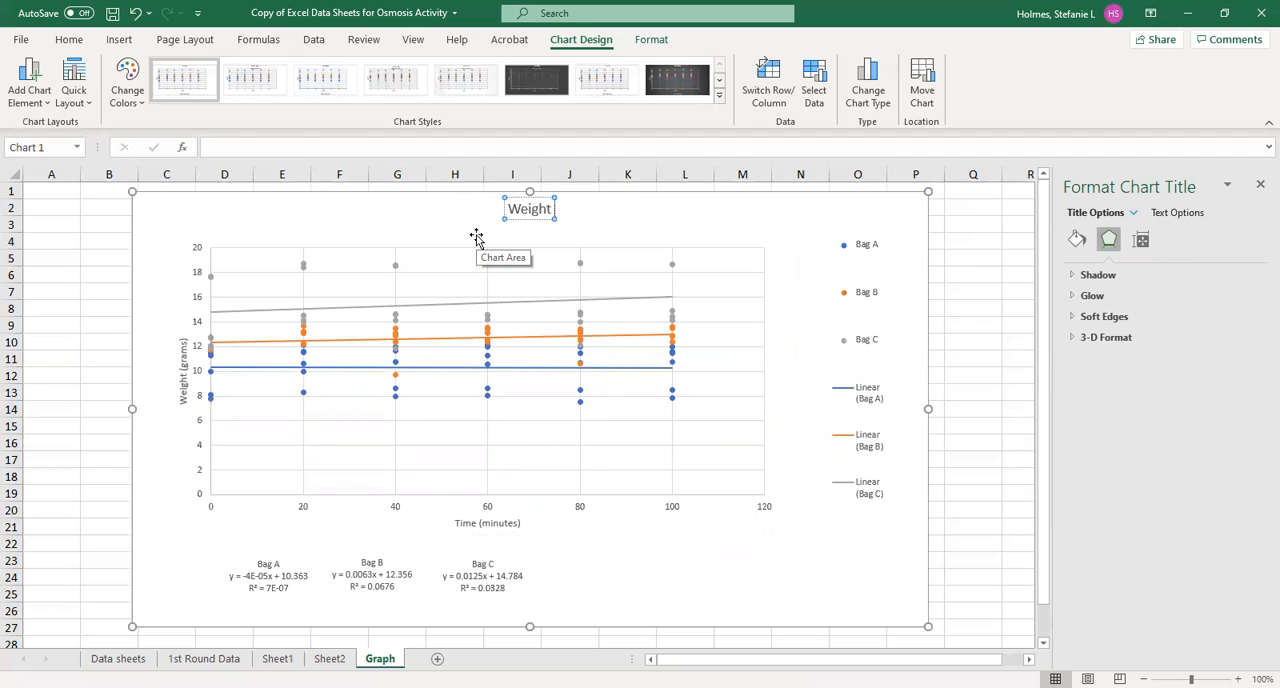
pyautogui.press('BackSpace')
pyautogui.press('BackSpace')
pyautogui.press('BackSpace')
pyautogui.write('vs. Time')
pyautogui.click(793, 570)
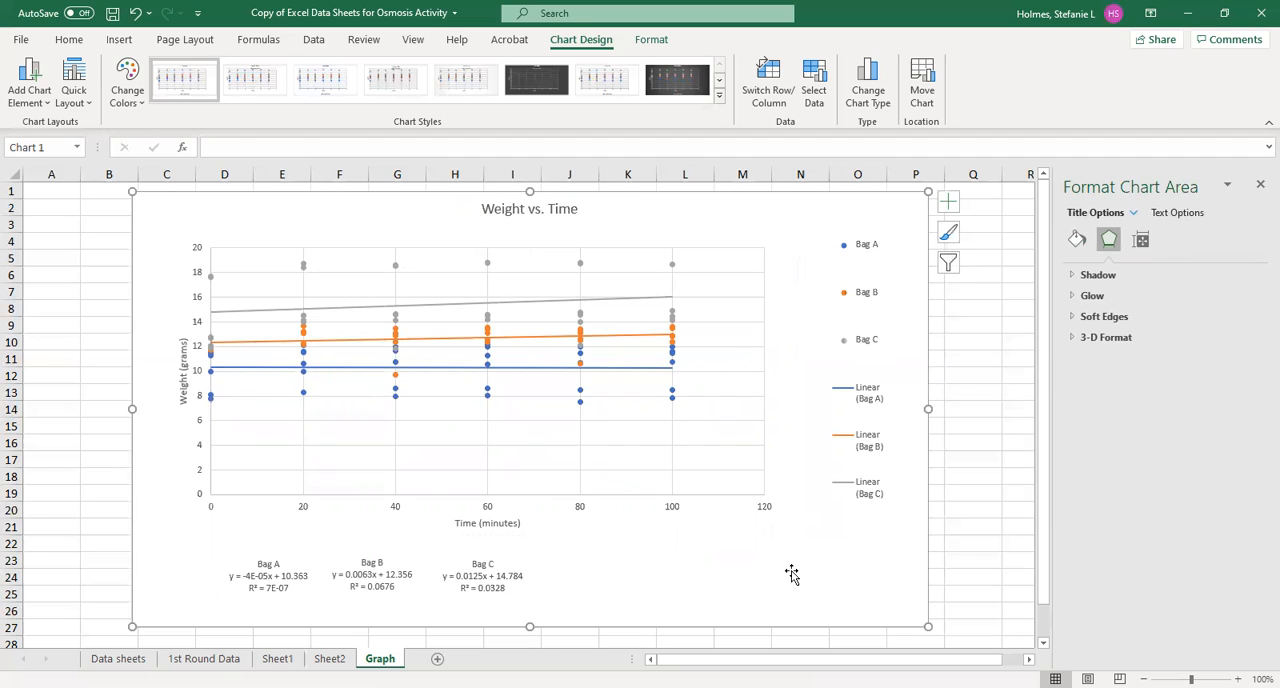